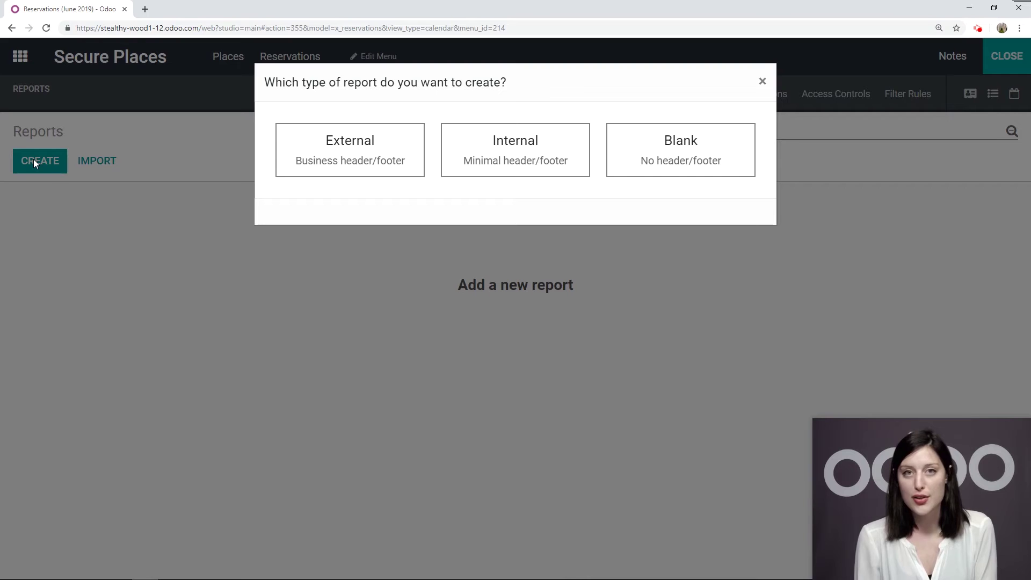
# Create an External report with business header/footer and add a text block directly below its header.
pyautogui.click(325, 157)
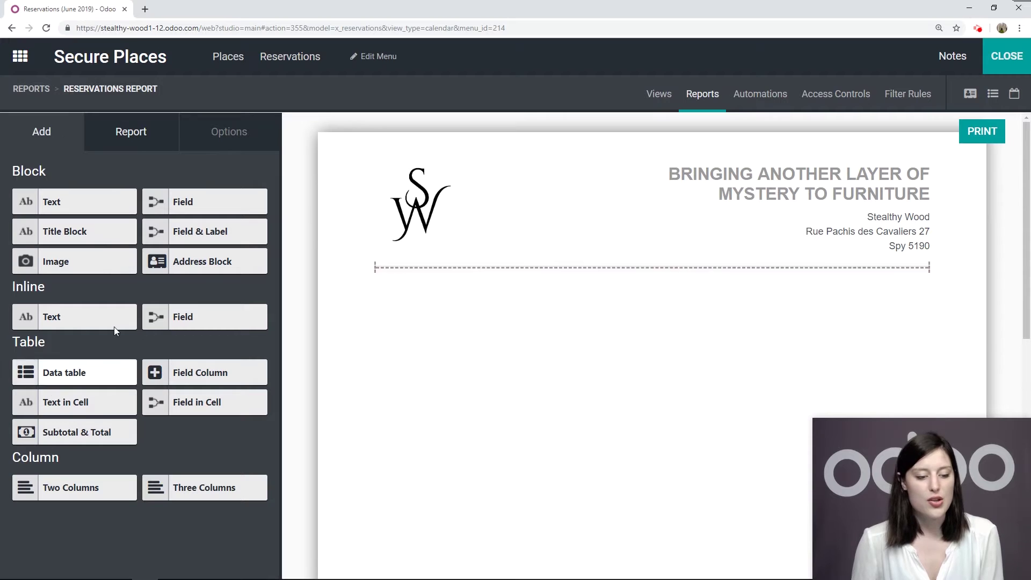
pyautogui.moveTo(56, 203); pyautogui.dragTo(436, 301)
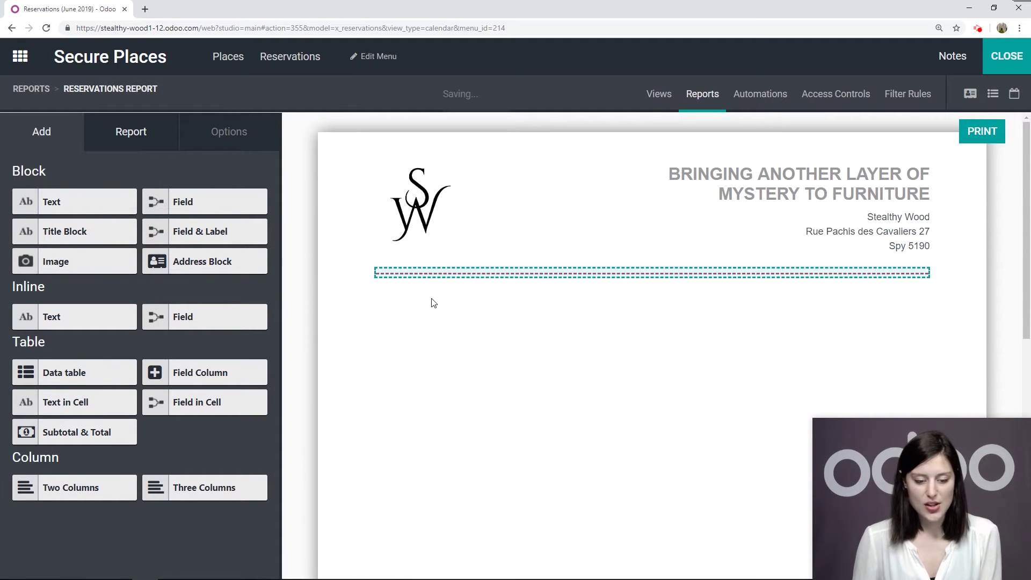
pyautogui.click(448, 282)
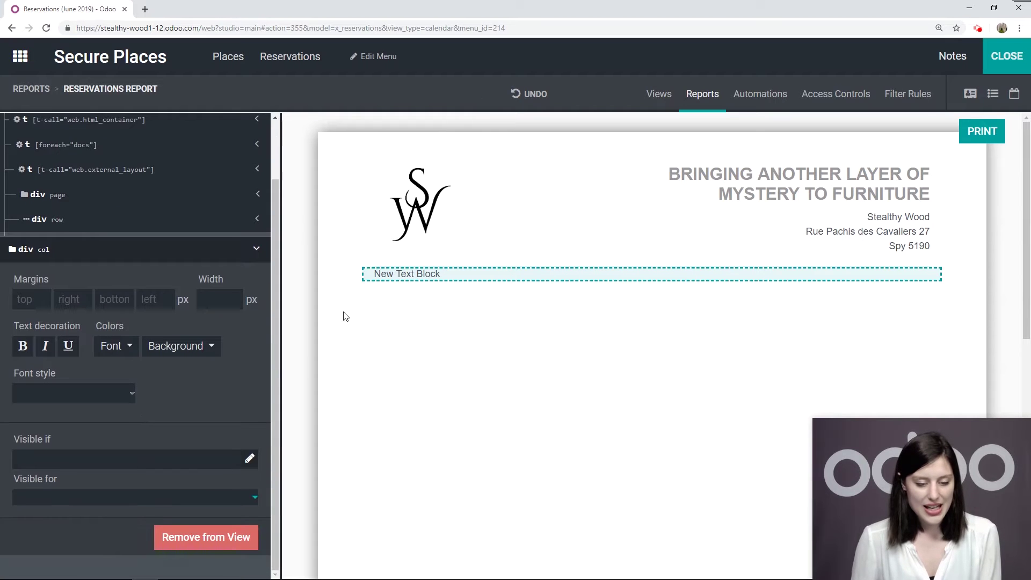
# Replace the new text block's content with "Customer:" and make it bold.
pyautogui.click(400, 274)
pyautogui.moveTo(166, 374); pyautogui.dragTo(11, 347)
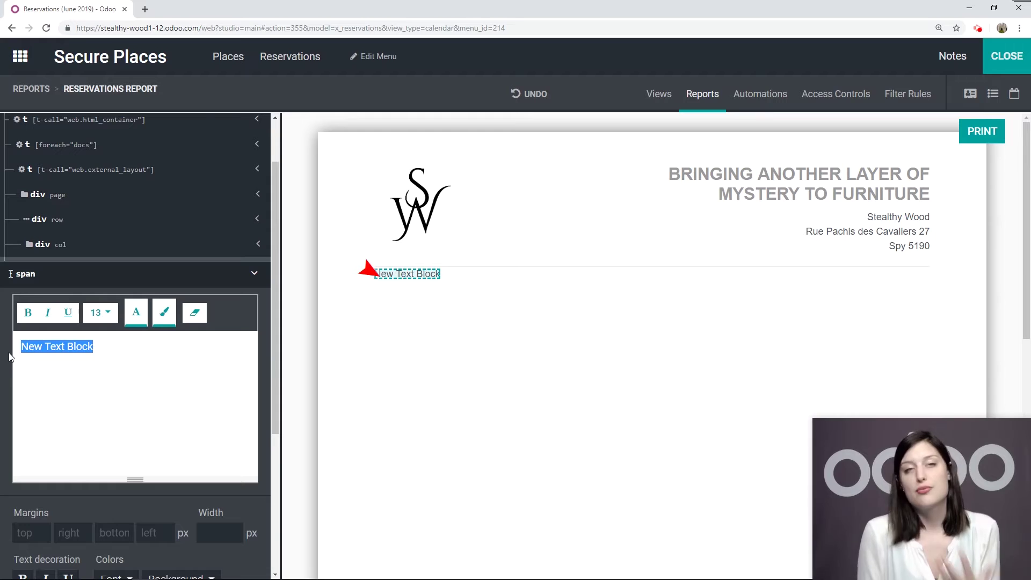
pyautogui.write('Customer:')
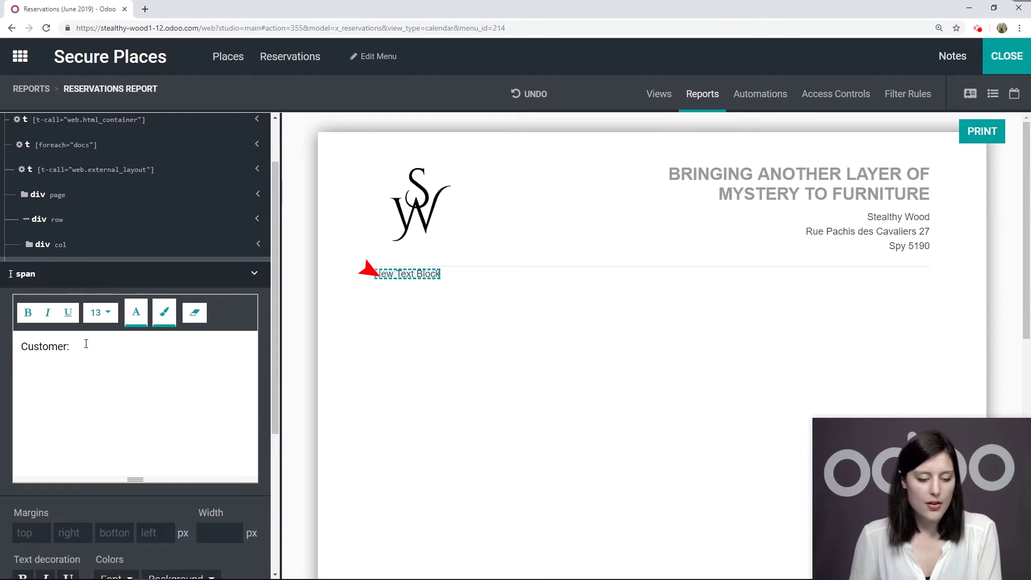
pyautogui.moveTo(86, 343); pyautogui.dragTo(6, 347)
pyautogui.click(28, 312)
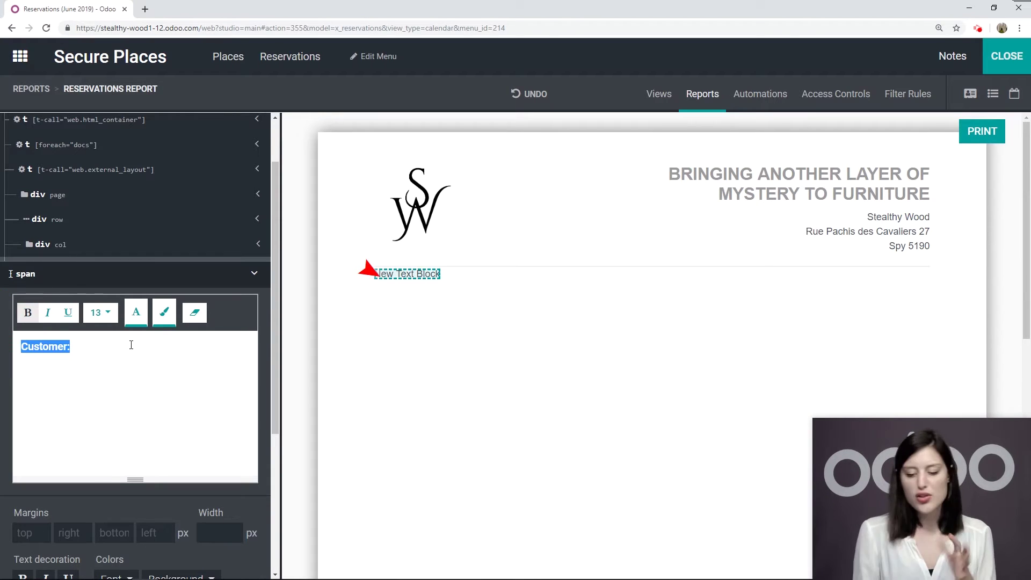
pyautogui.click(136, 312)
pyautogui.click(136, 312)
pyautogui.click(97, 313)
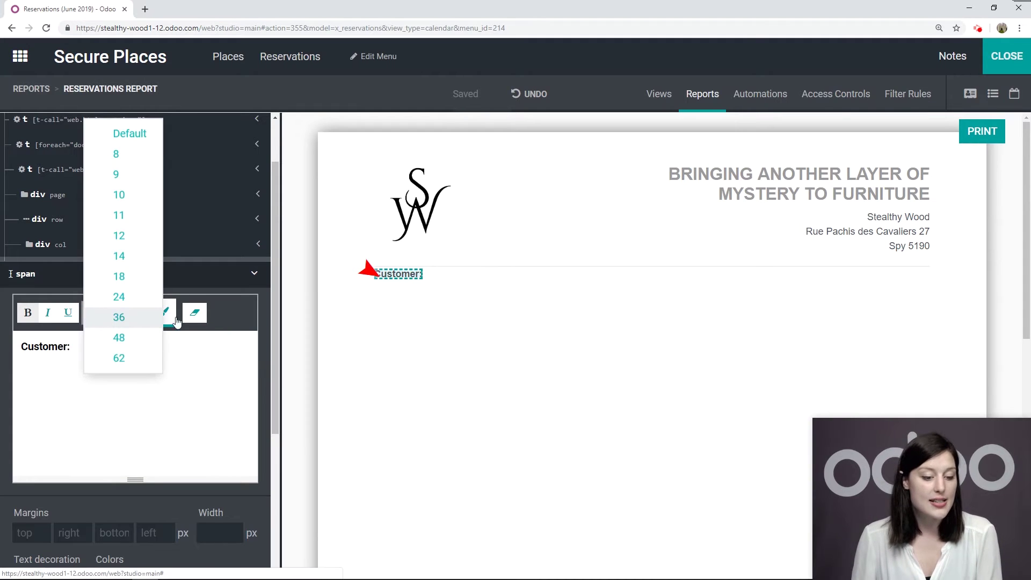
pyautogui.click(225, 359)
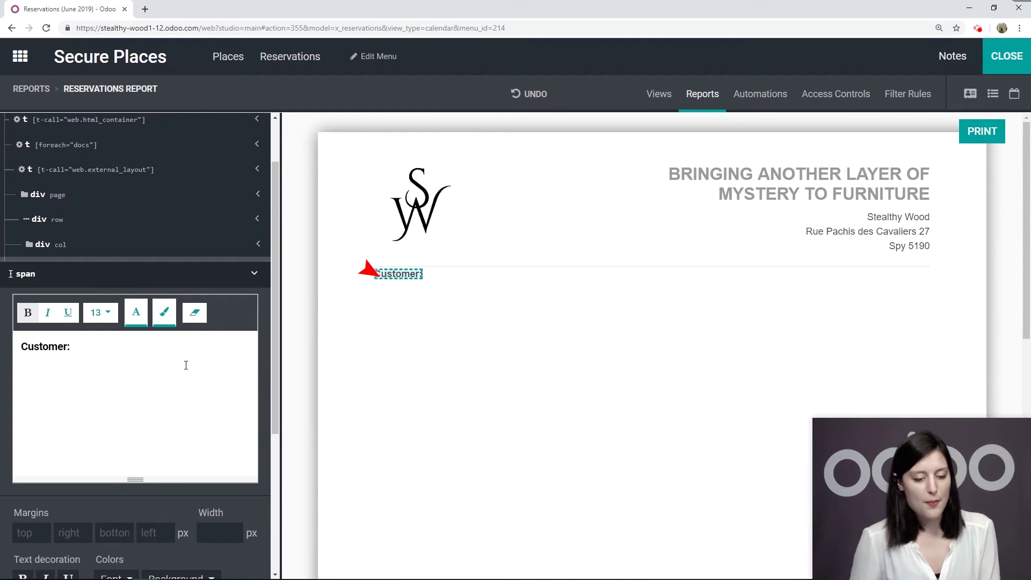
# Make the "Customer:" text visible only if doc (Reservations) > Customer is set.
pyautogui.scroll(-4, 183, 370)
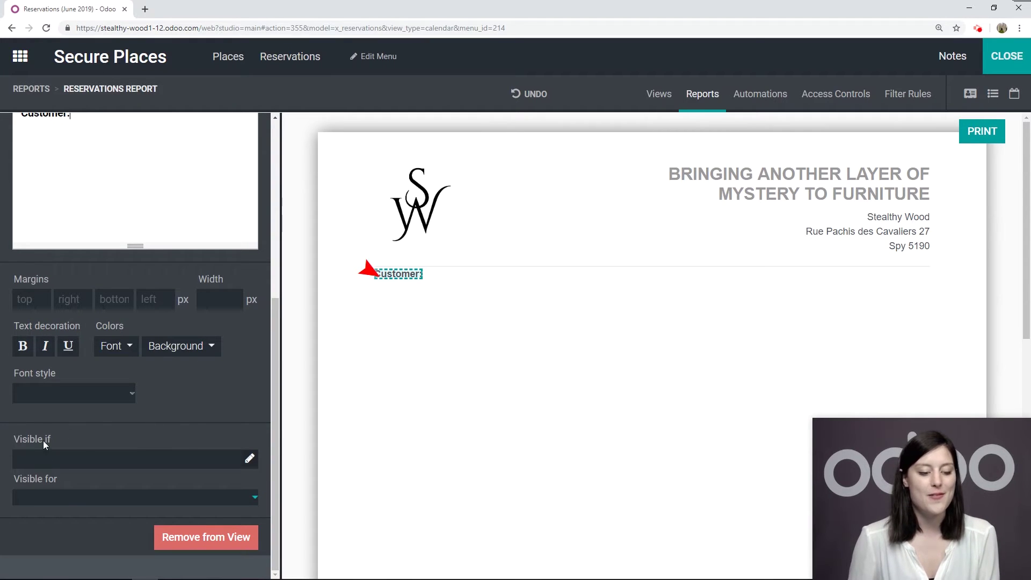
pyautogui.click(249, 461)
pyautogui.click(276, 125)
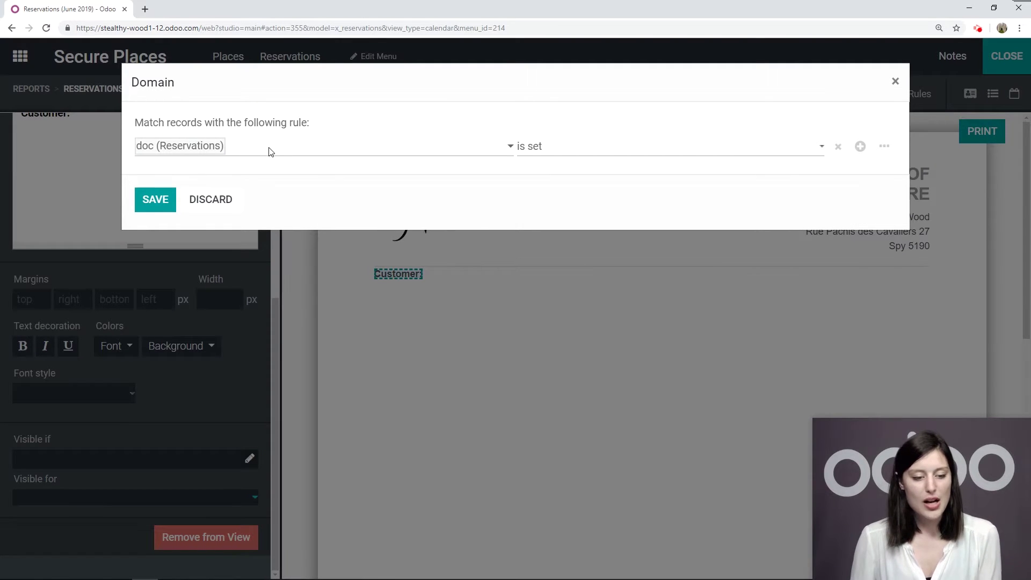
pyautogui.click(243, 152)
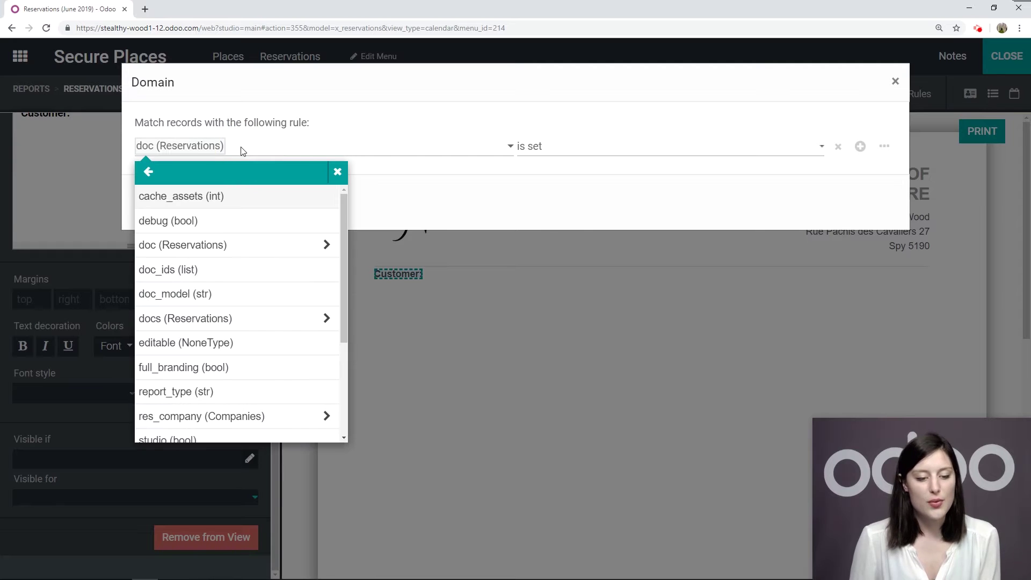
pyautogui.click(242, 245)
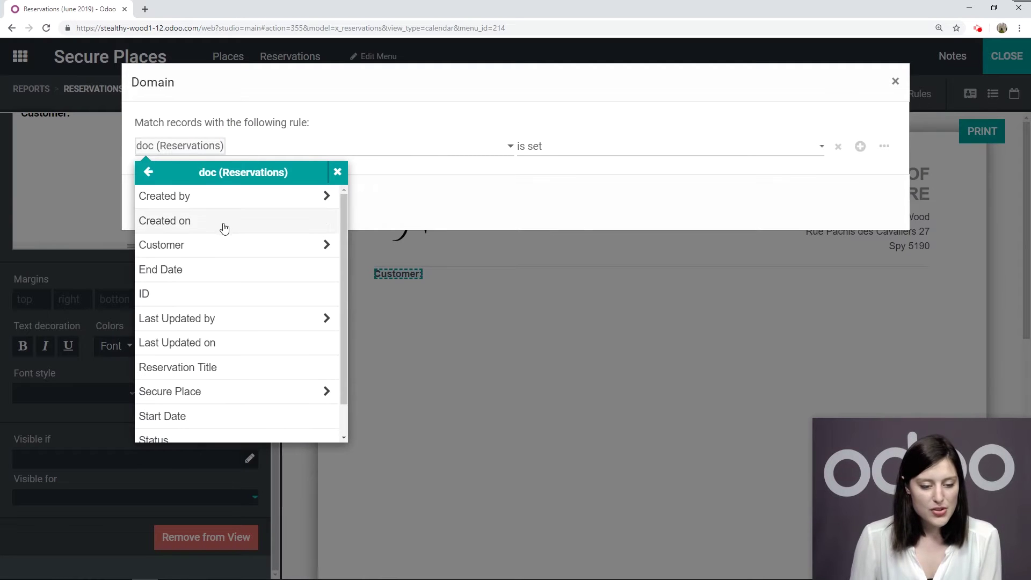
pyautogui.click(236, 245)
pyautogui.click(424, 188)
pyautogui.click(565, 152)
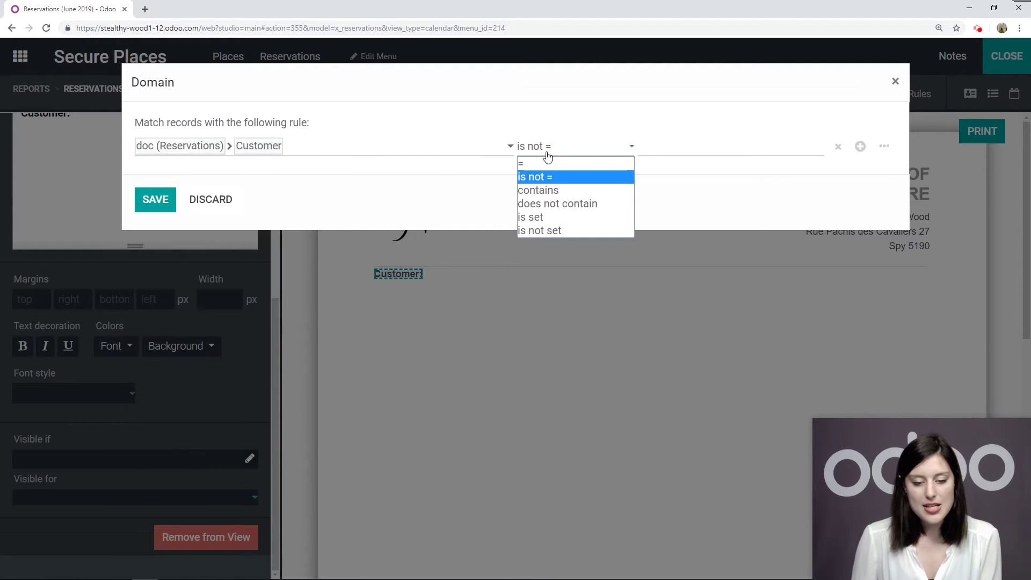
pyautogui.click(539, 217)
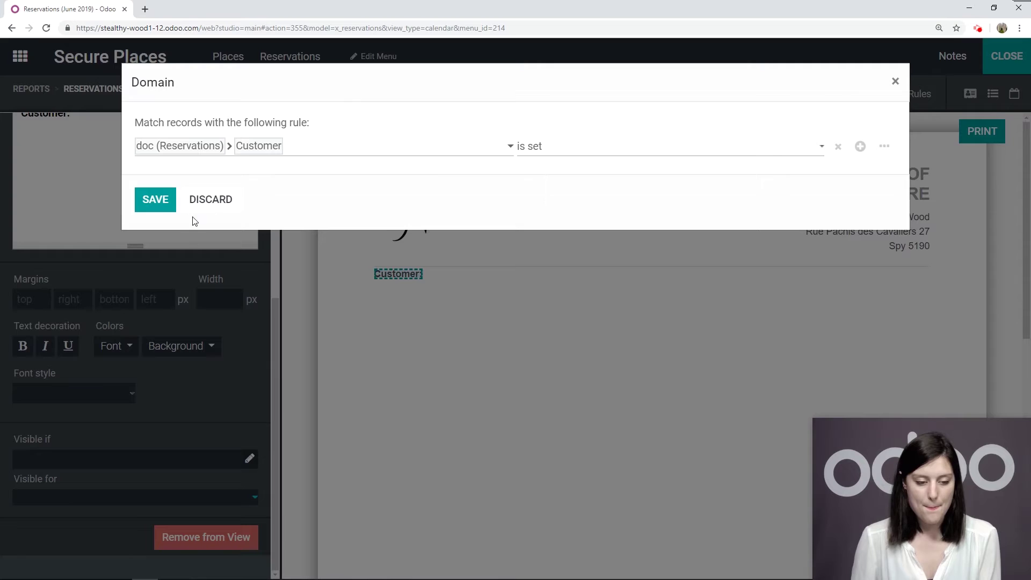
pyautogui.click(156, 199)
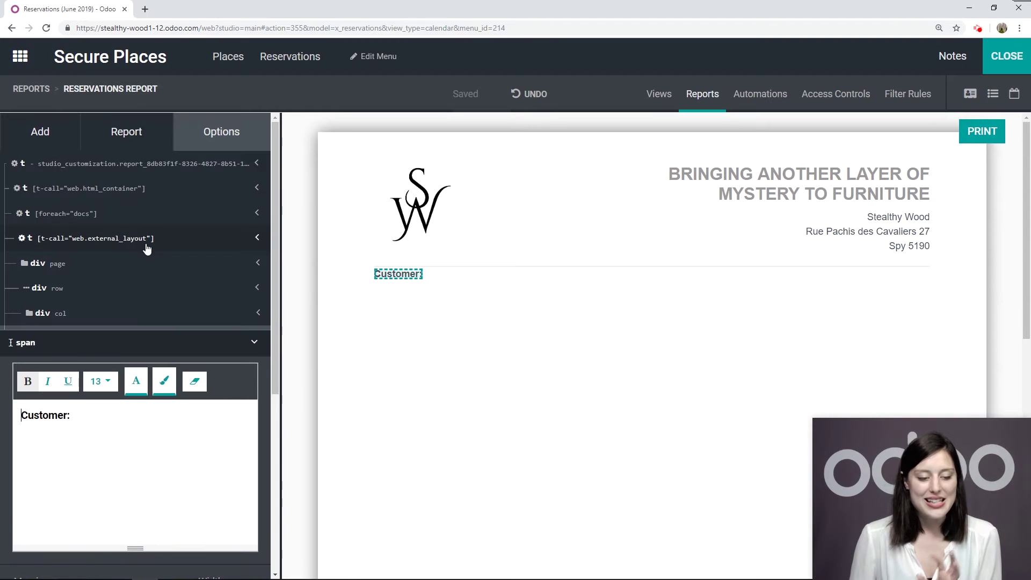
# Add an address block beneath the "Customer:" text, linked to the field doc (Reservations) > Customer.
pyautogui.click(41, 135)
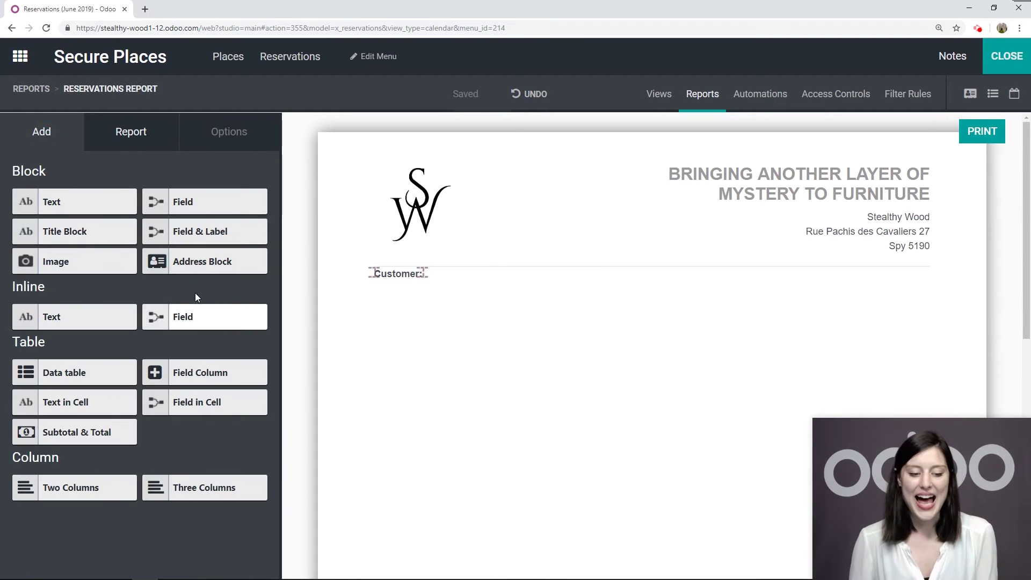
pyautogui.moveTo(192, 262)
pyautogui.moveTo(203, 262); pyautogui.dragTo(457, 336)
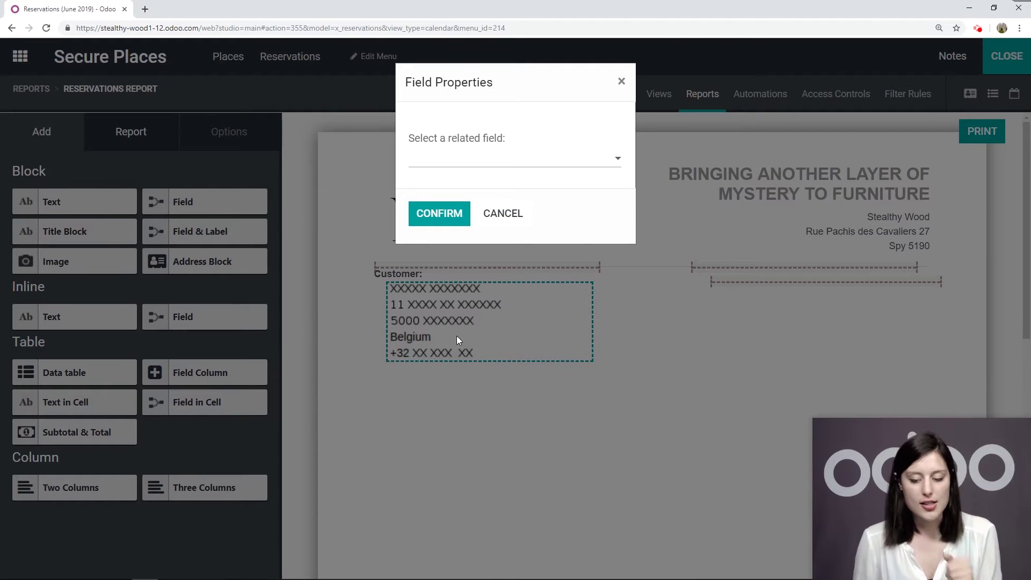
pyautogui.click(518, 157)
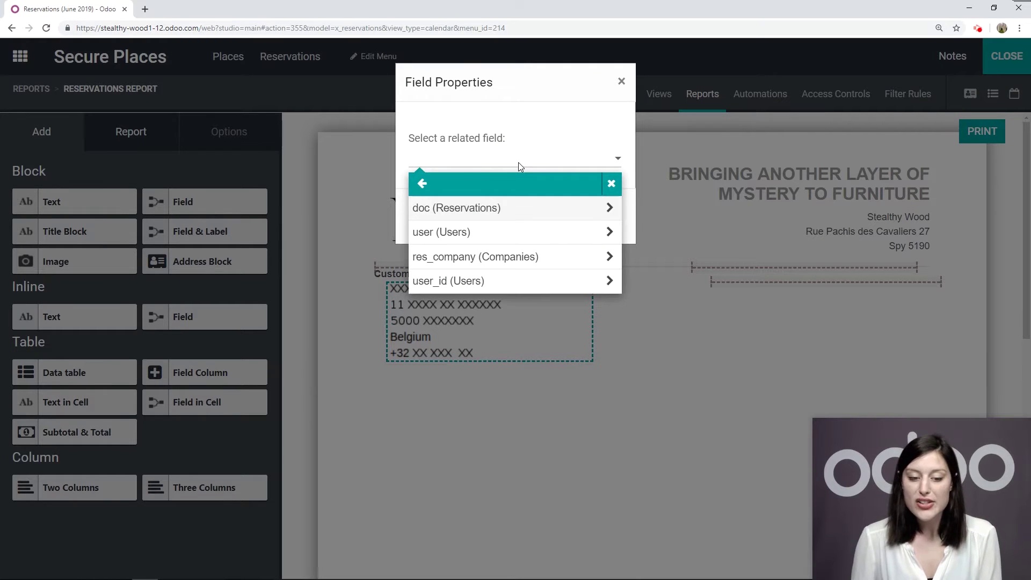
pyautogui.click(490, 213)
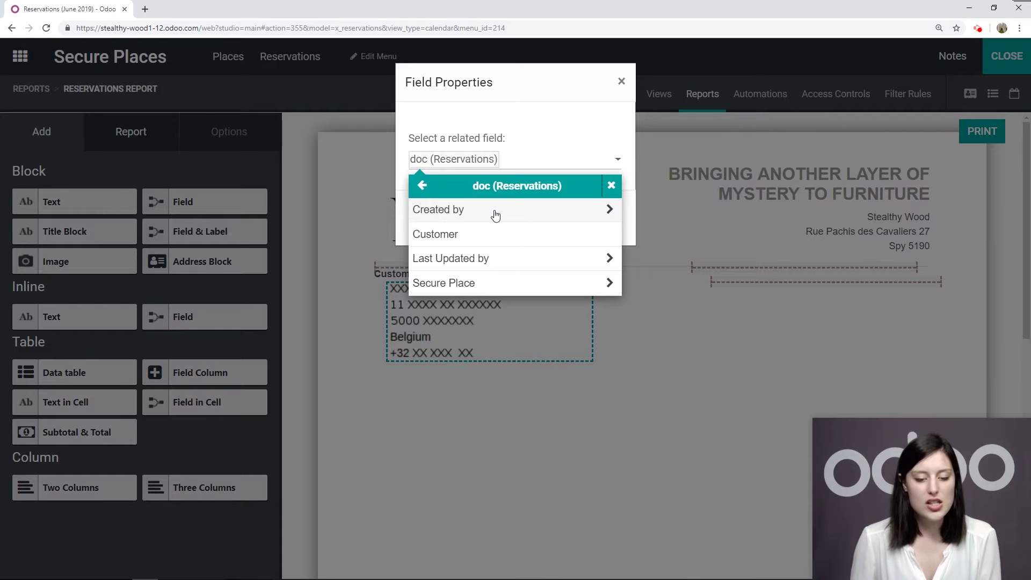
pyautogui.click(465, 236)
pyautogui.click(454, 224)
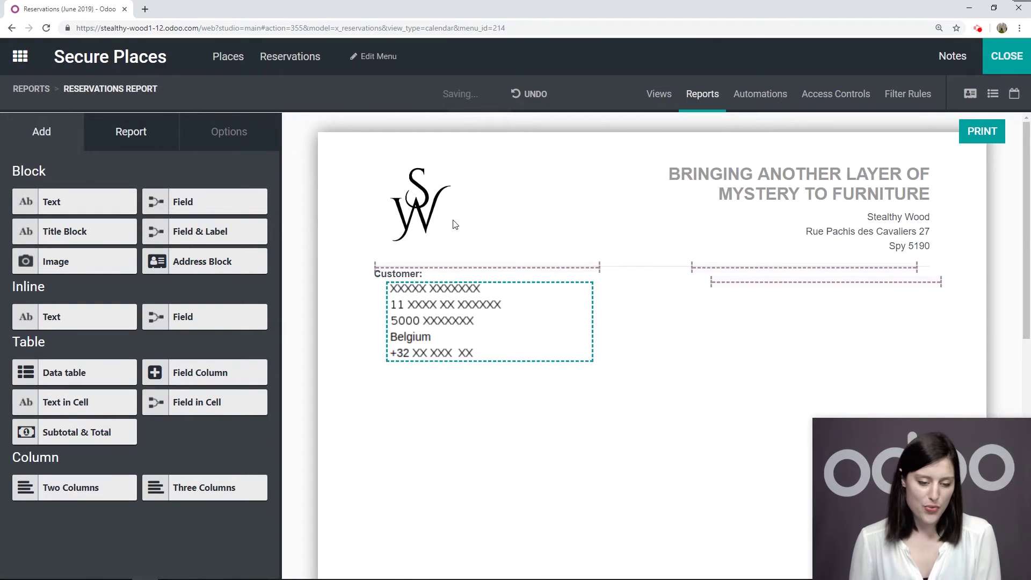
# Make the customer address block visible only if doc (Reservations) > Customer is set.
pyautogui.click(415, 304)
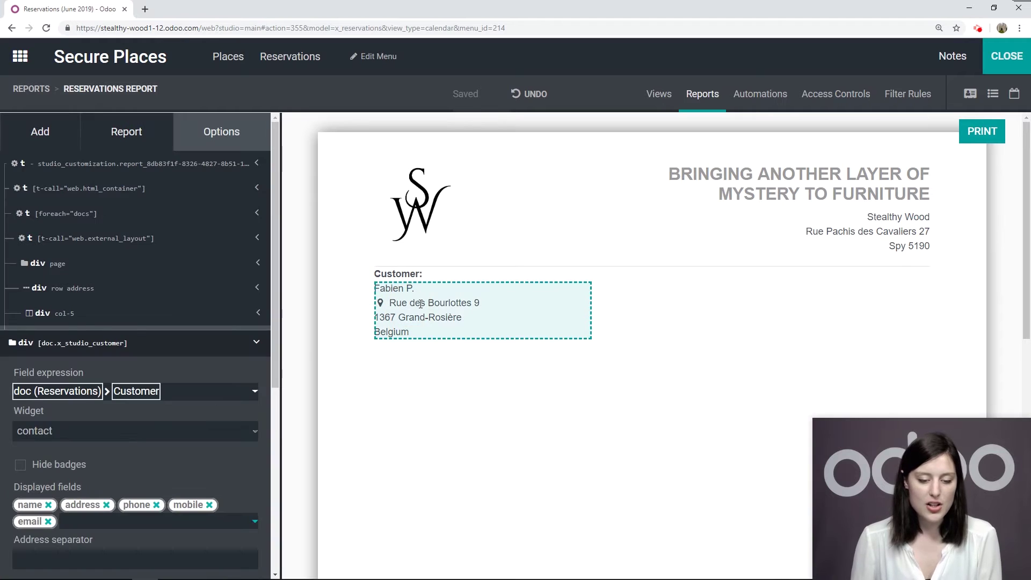
pyautogui.scroll(-5, 186, 389)
pyautogui.scroll(-1, 188, 388)
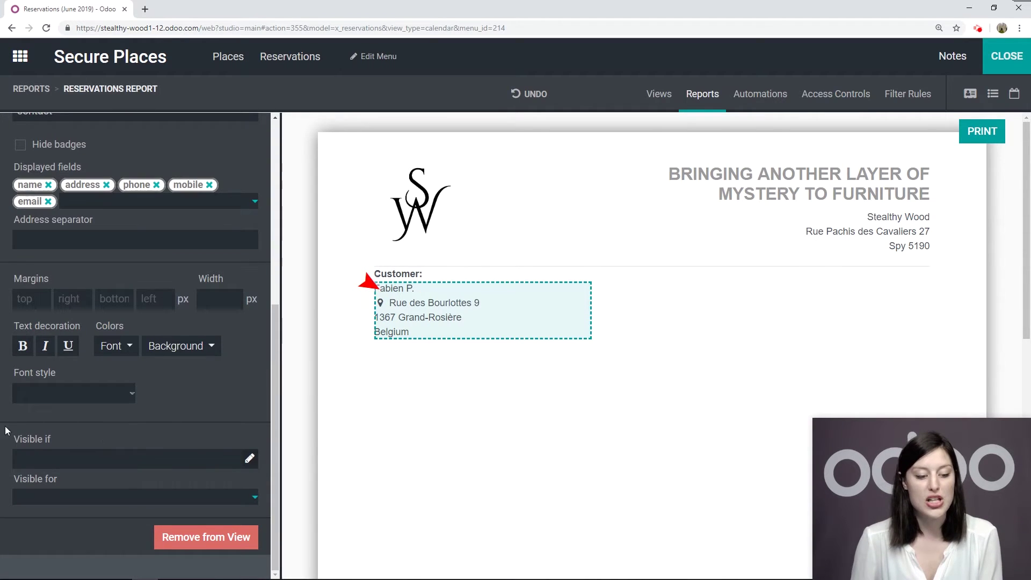
pyautogui.click(251, 460)
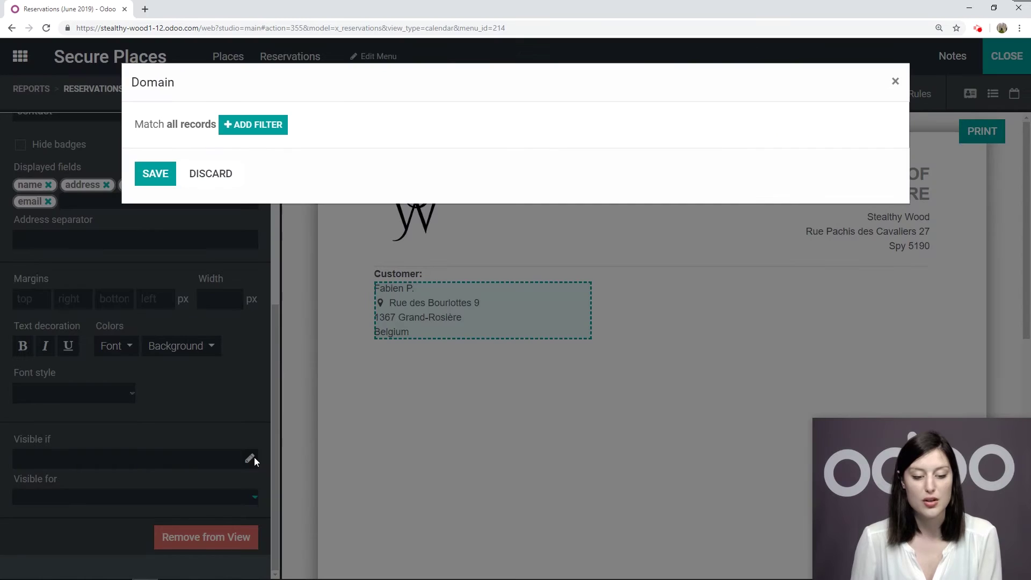
pyautogui.click(275, 125)
pyautogui.click(264, 150)
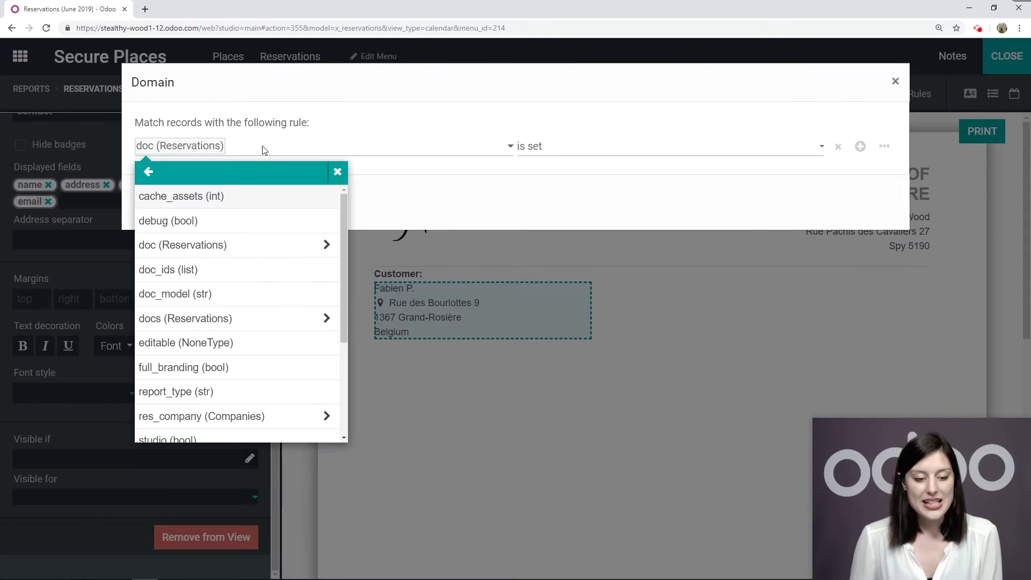
pyautogui.click(252, 245)
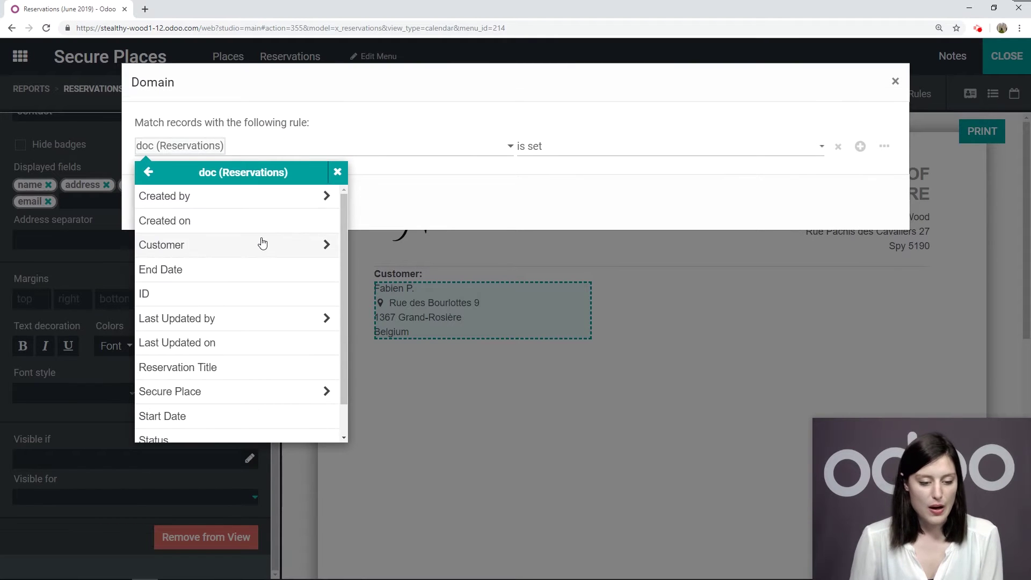
pyautogui.click(255, 247)
pyautogui.click(529, 189)
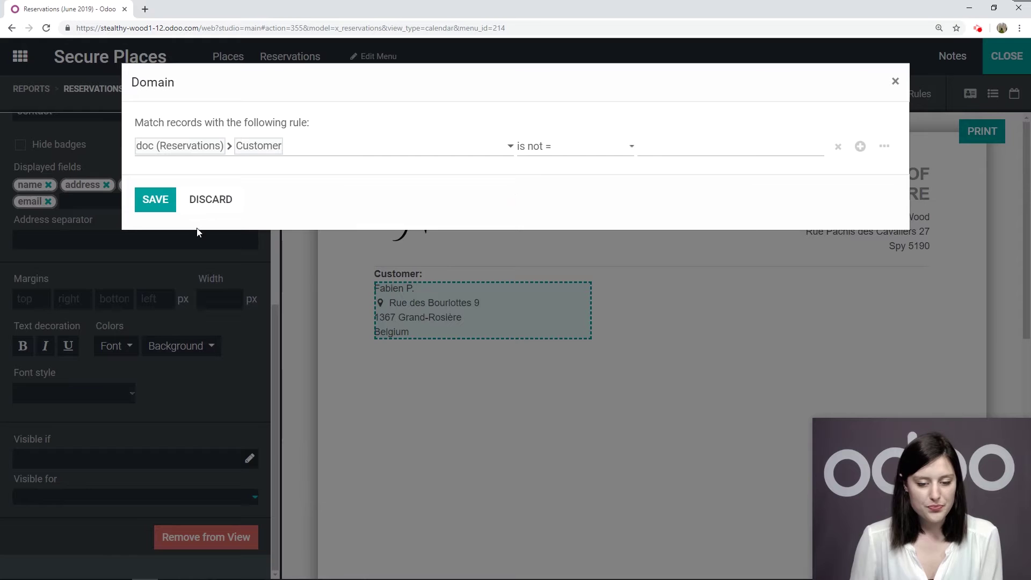
pyautogui.click(579, 150)
pyautogui.click(575, 215)
pyautogui.click(159, 200)
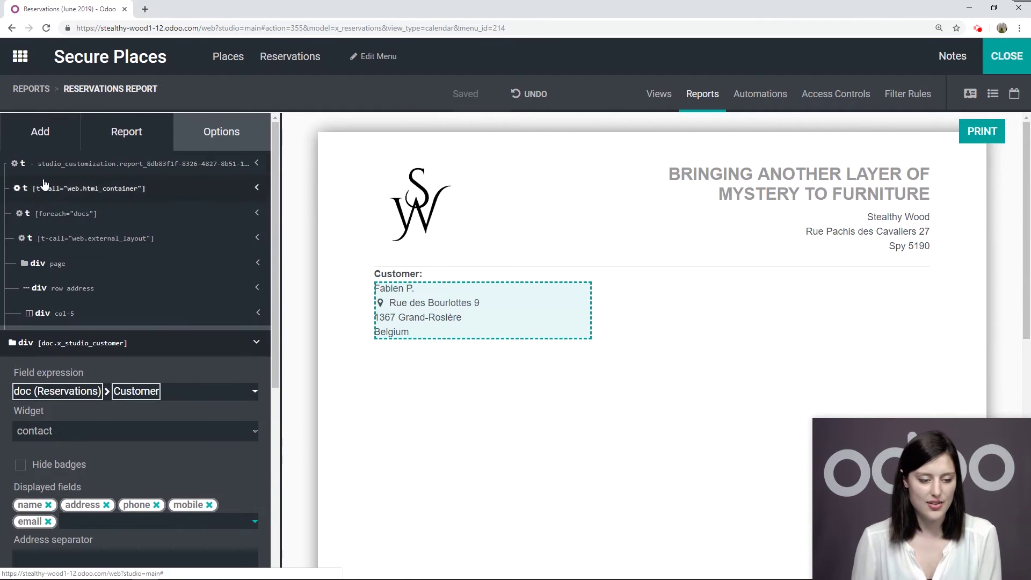
# Add a title block below the customer address and change its text to "Reservation:".
pyautogui.click(51, 142)
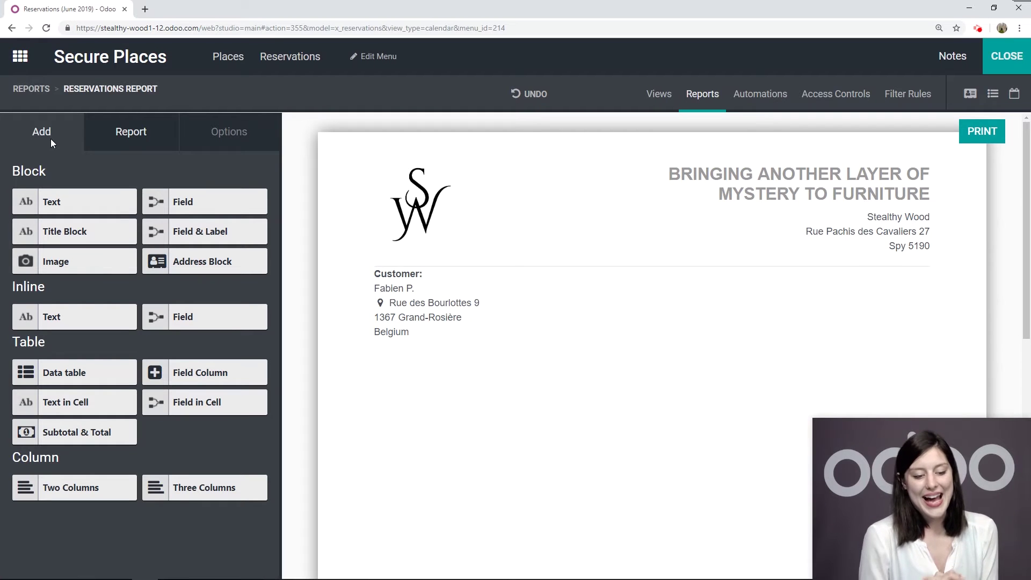
pyautogui.moveTo(54, 231); pyautogui.dragTo(495, 375)
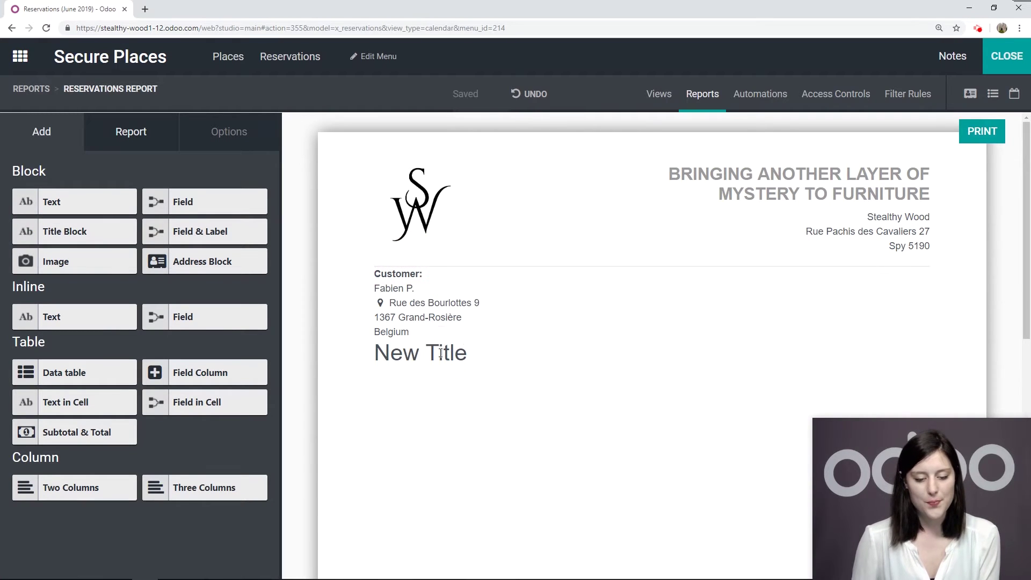
pyautogui.click(440, 354)
pyautogui.moveTo(71, 424); pyautogui.dragTo(6, 421)
pyautogui.write('Reservation:')
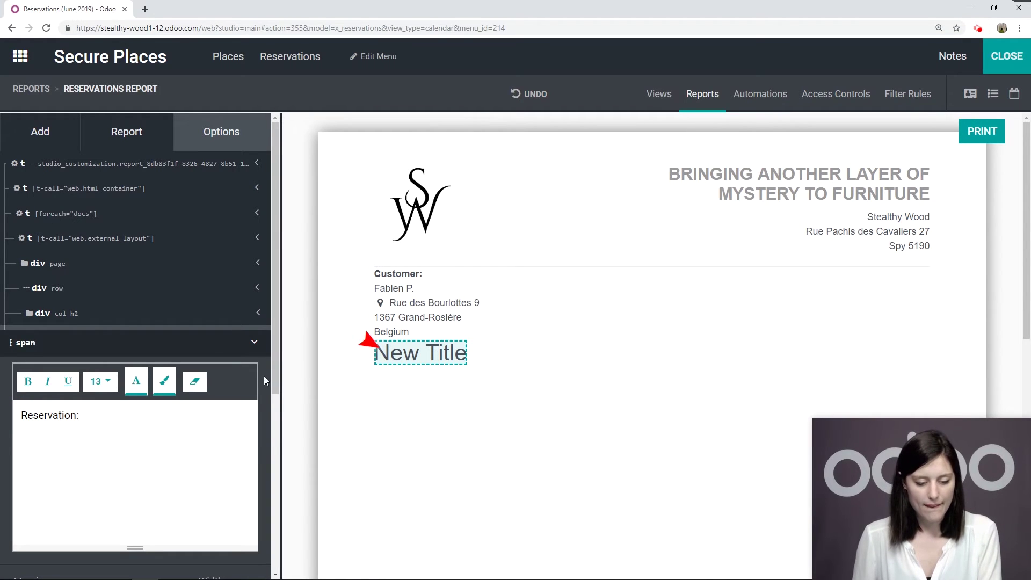
# Add an inline field after the "Reservation:" title text, linked to doc (Reservations) > Reservation Title.
pyautogui.click(19, 129)
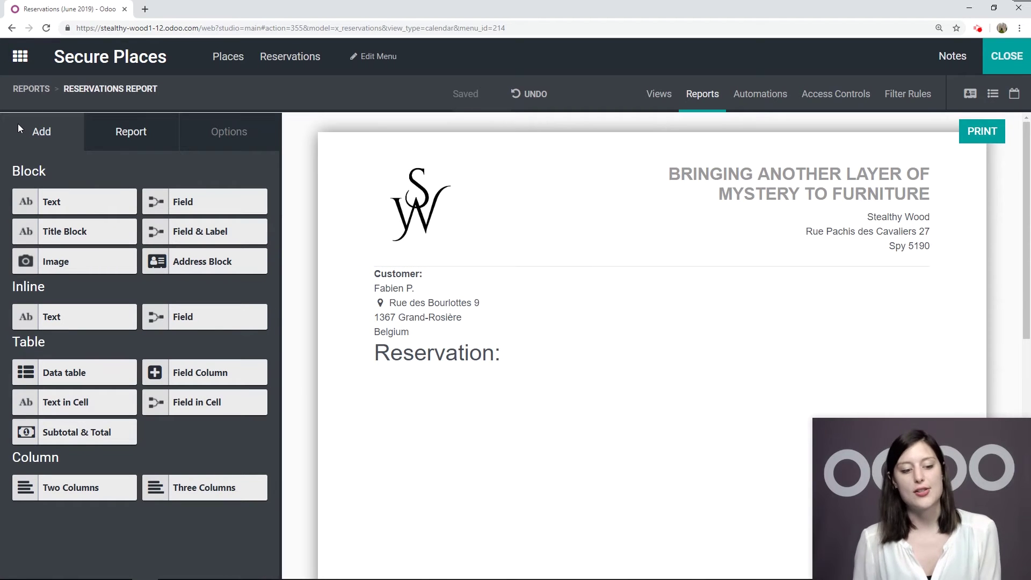
pyautogui.moveTo(193, 317); pyautogui.dragTo(548, 363)
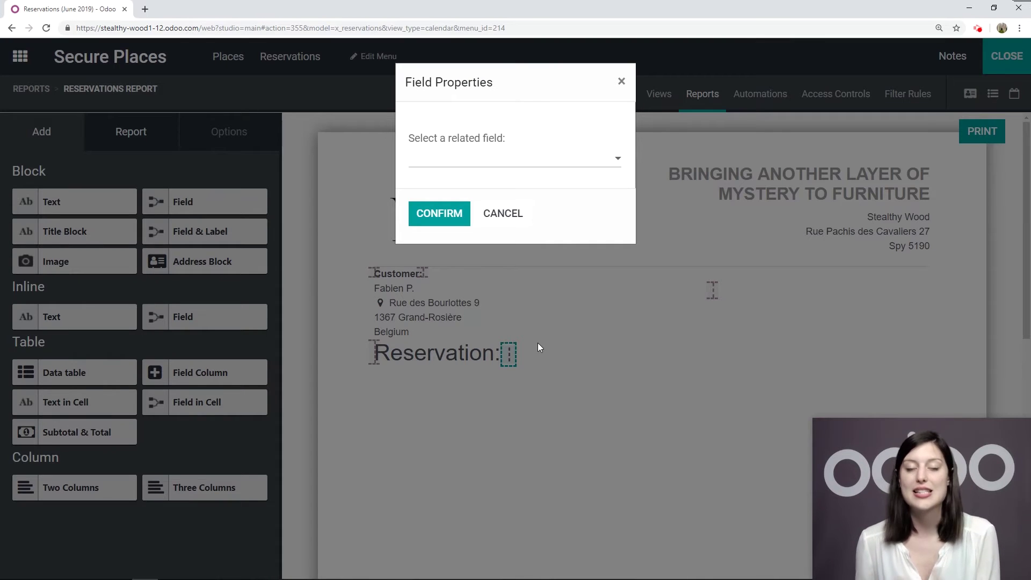
pyautogui.click(489, 155)
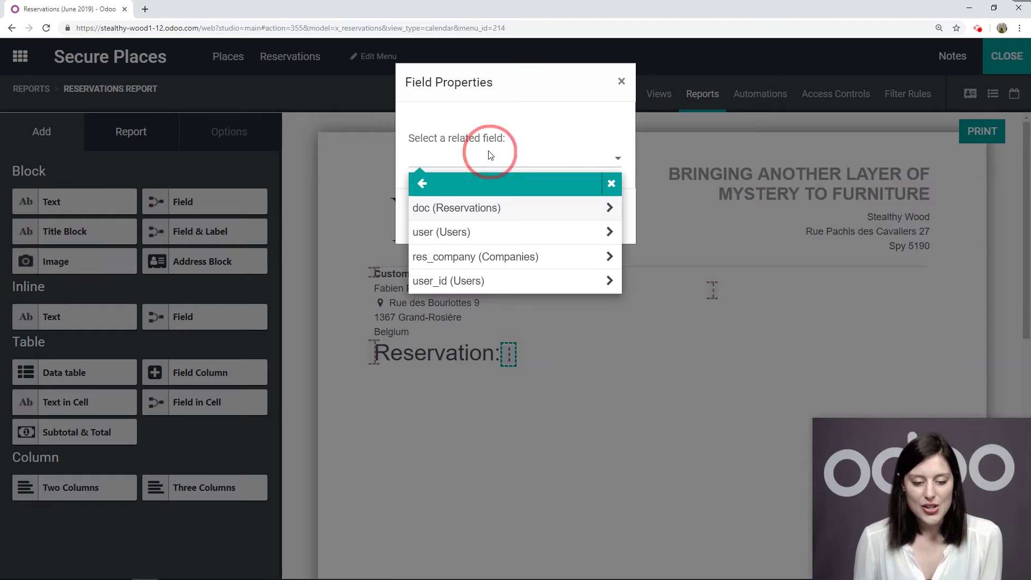
pyautogui.click(526, 210)
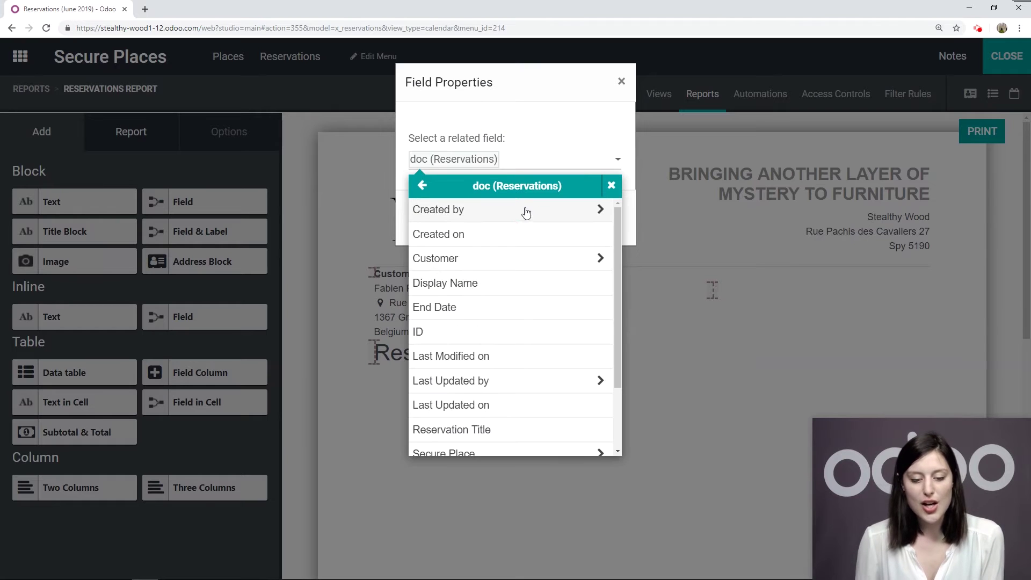
pyautogui.click(488, 429)
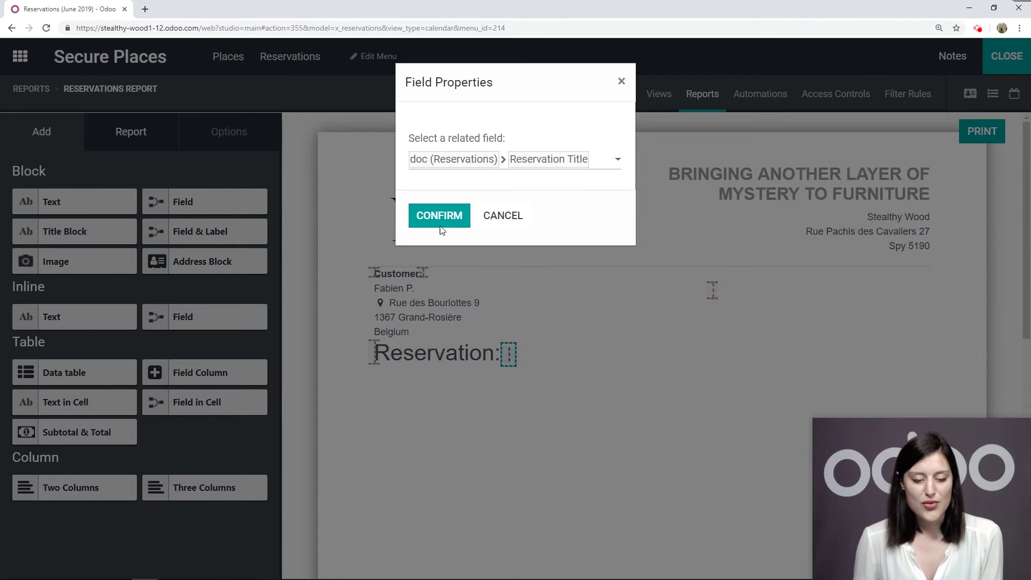
pyautogui.click(441, 218)
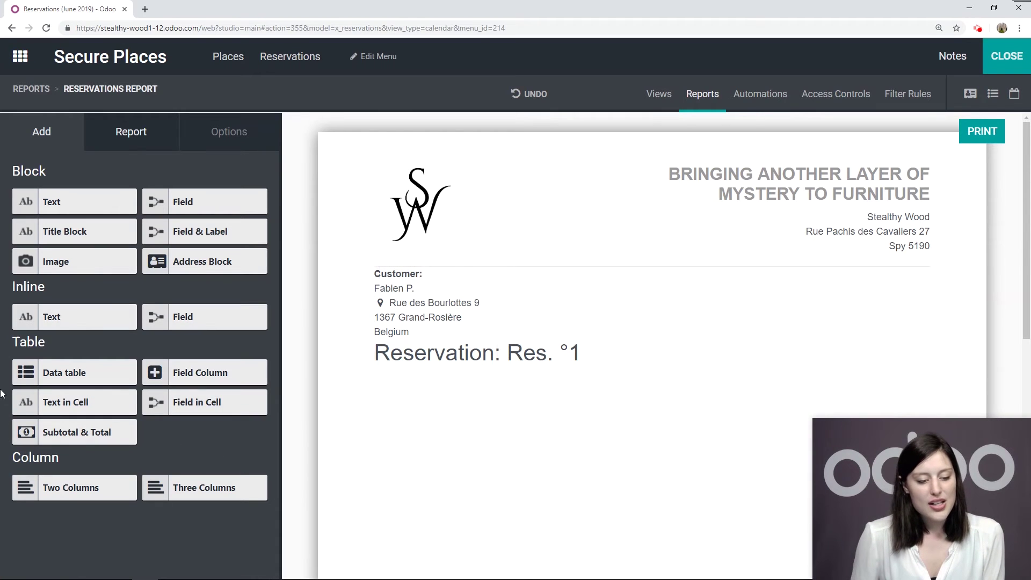
# Add a data table beneath the reservation title, linked to the field docs (Reservations).
pyautogui.moveTo(75, 371); pyautogui.dragTo(469, 414)
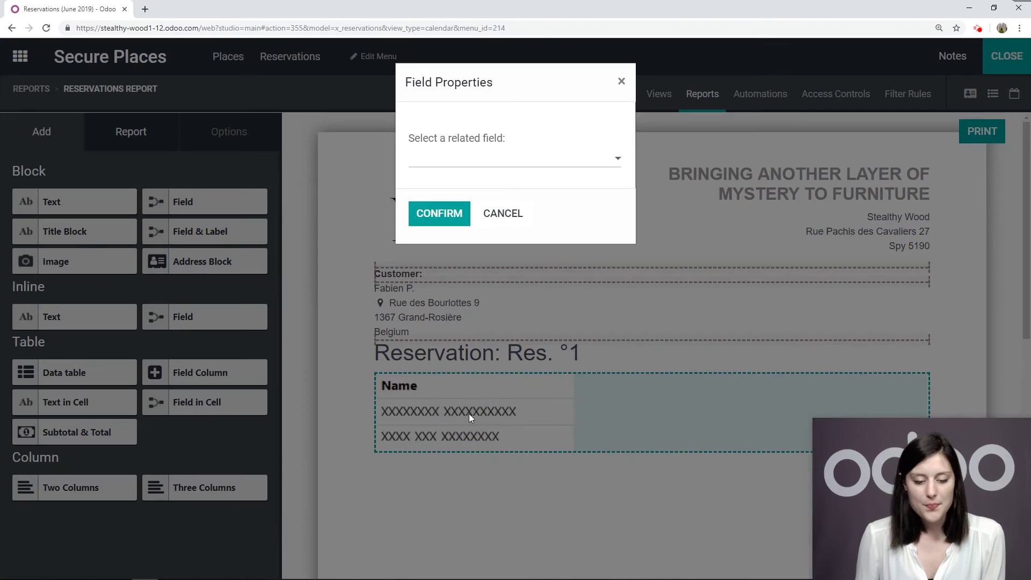
pyautogui.click(505, 157)
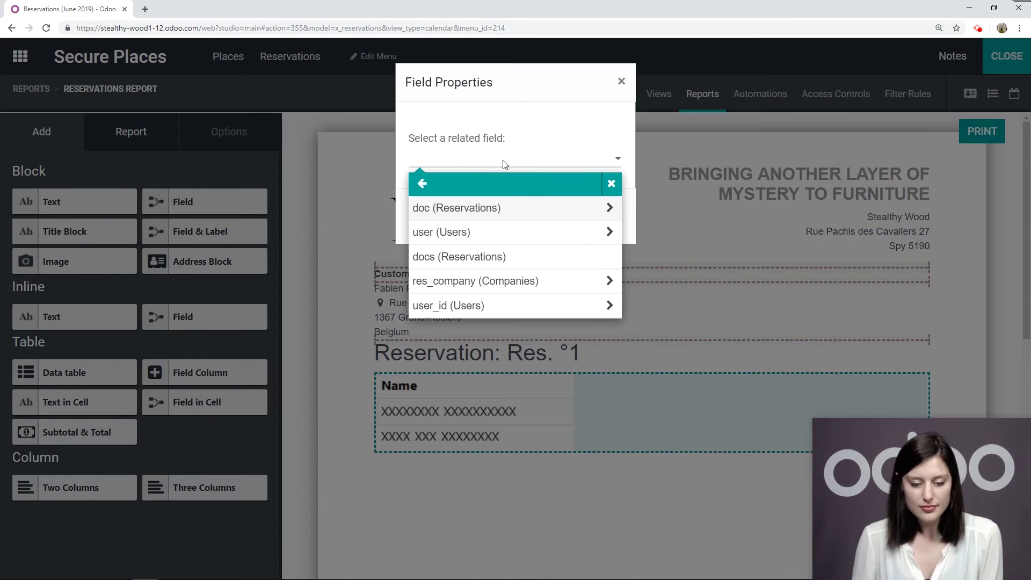
pyautogui.click(503, 257)
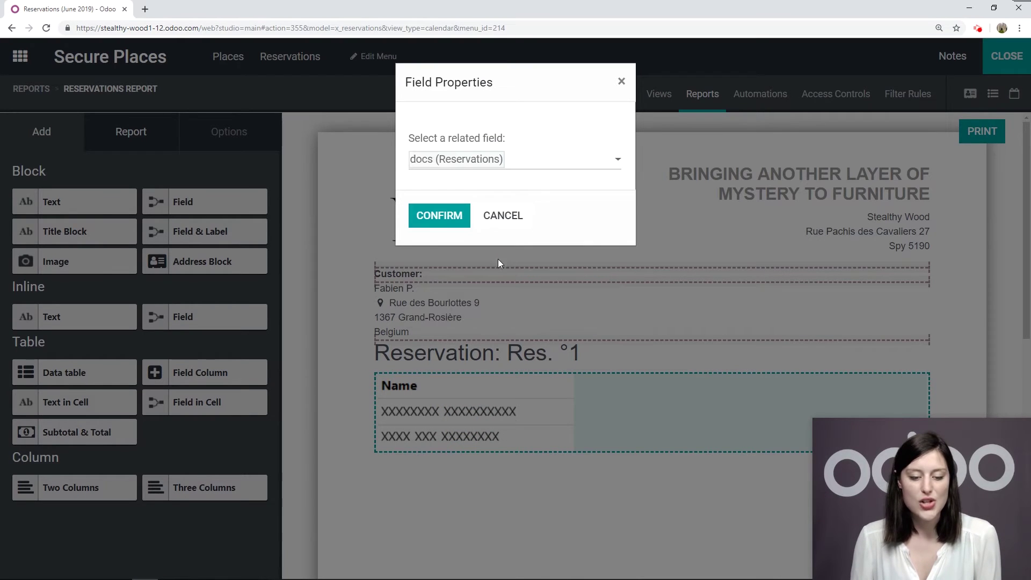
pyautogui.click(438, 217)
# Add a field column after the Name column of the table, linked to table_line (Reservations) > Secure Place.
pyautogui.scroll(-2, 556, 354)
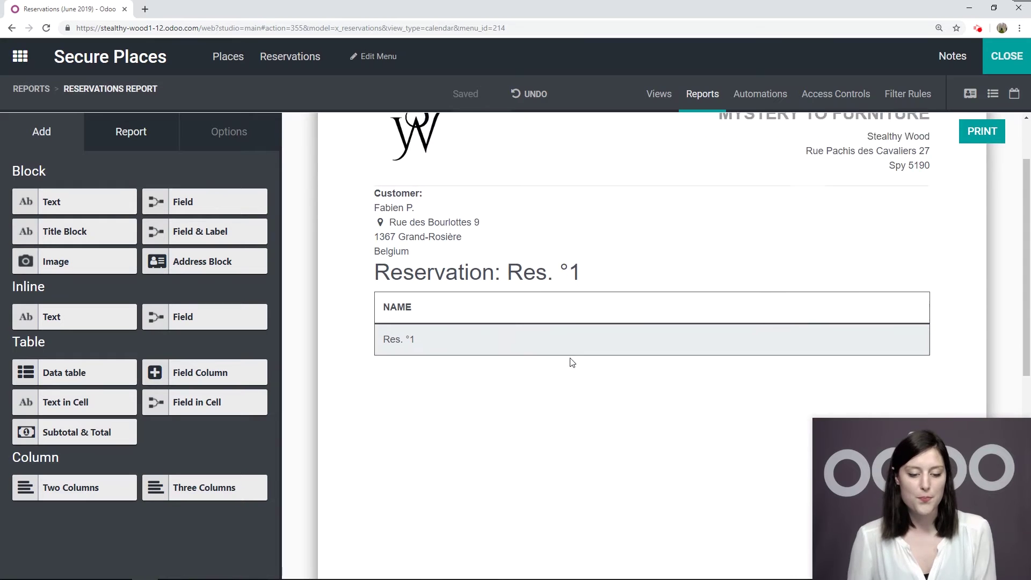
pyautogui.scroll(1, 554, 353)
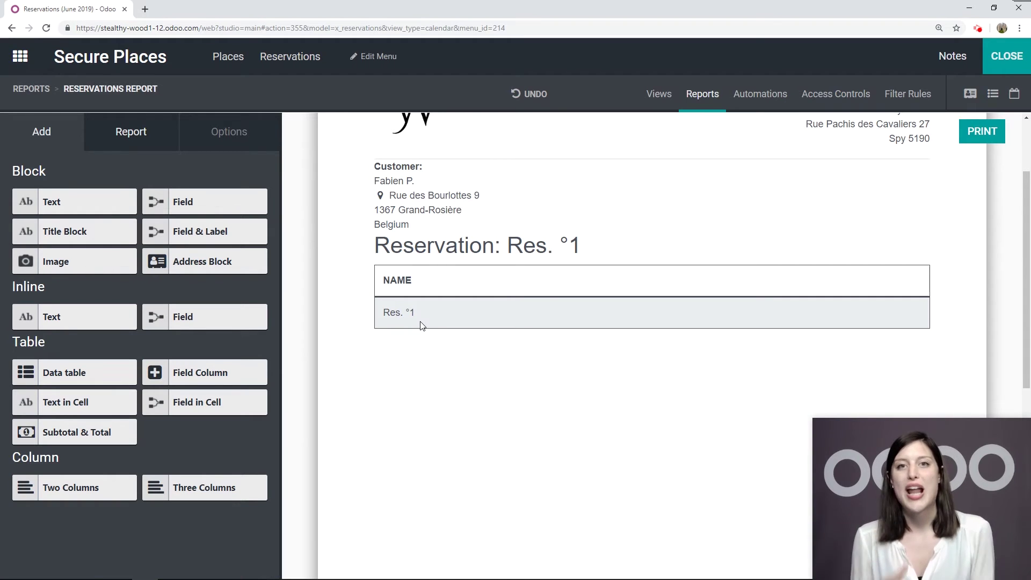
pyautogui.moveTo(209, 376); pyautogui.dragTo(859, 296)
pyautogui.click(498, 161)
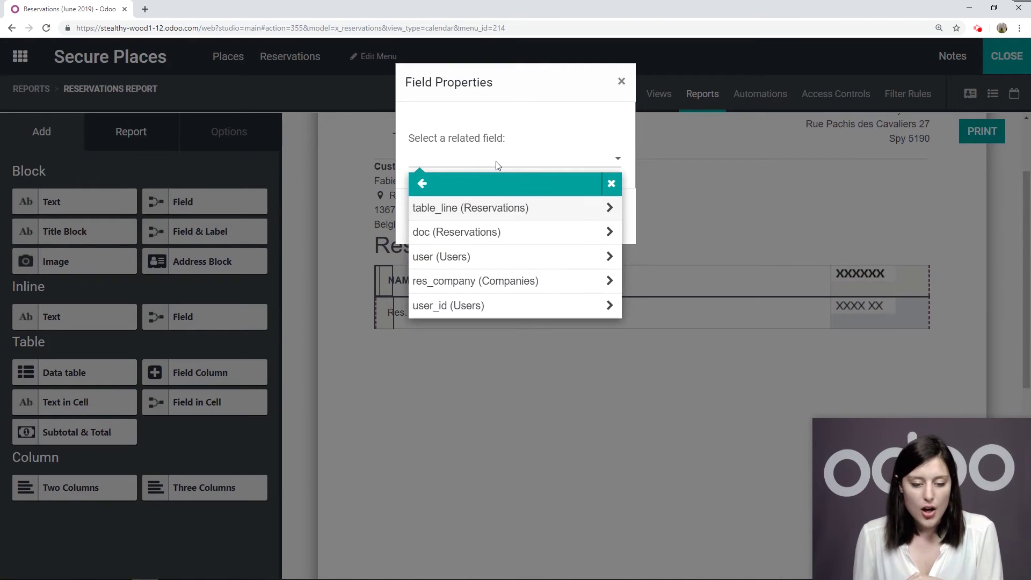
pyautogui.click(460, 213)
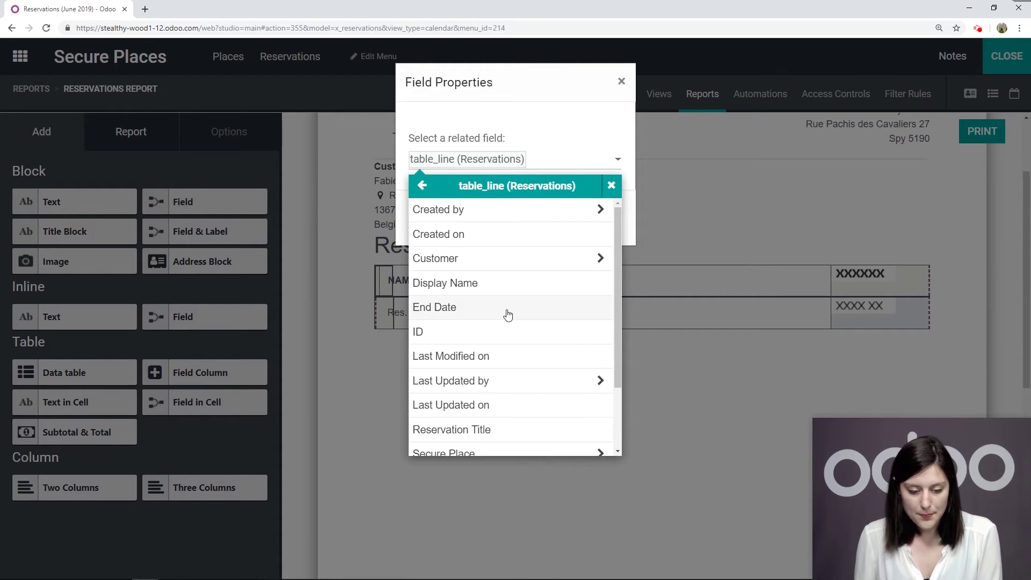
pyautogui.scroll(-2, 505, 369)
pyautogui.click(504, 369)
pyautogui.click(539, 112)
pyautogui.click(436, 214)
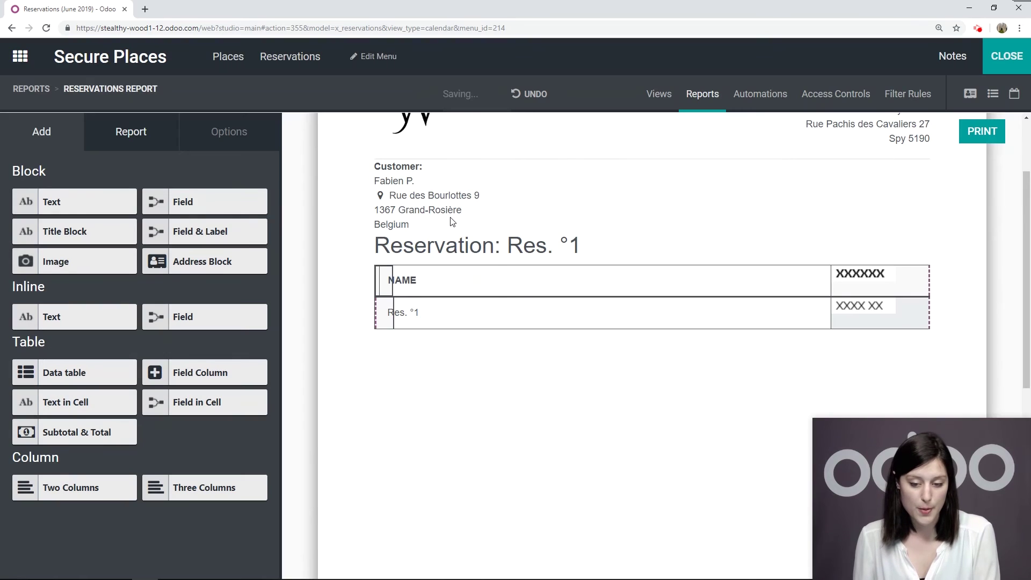
# Add a field column after the Secure Place column, linked to table_line (Reservations) > Start Date.
pyautogui.moveTo(237, 370); pyautogui.dragTo(813, 284)
pyautogui.click(527, 160)
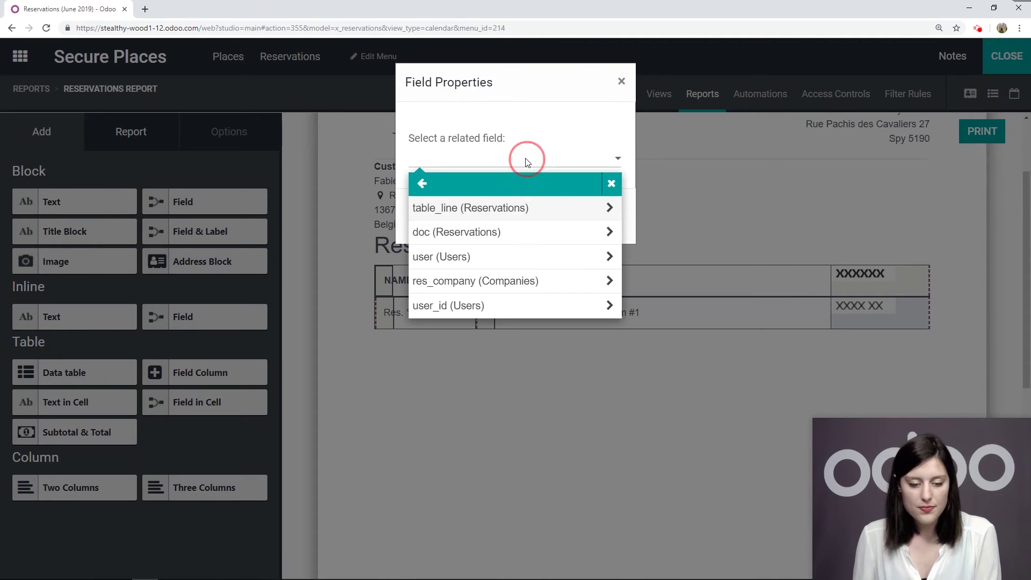
pyautogui.click(483, 212)
pyautogui.scroll(-1, 529, 313)
pyautogui.scroll(-2, 529, 312)
pyautogui.click(457, 396)
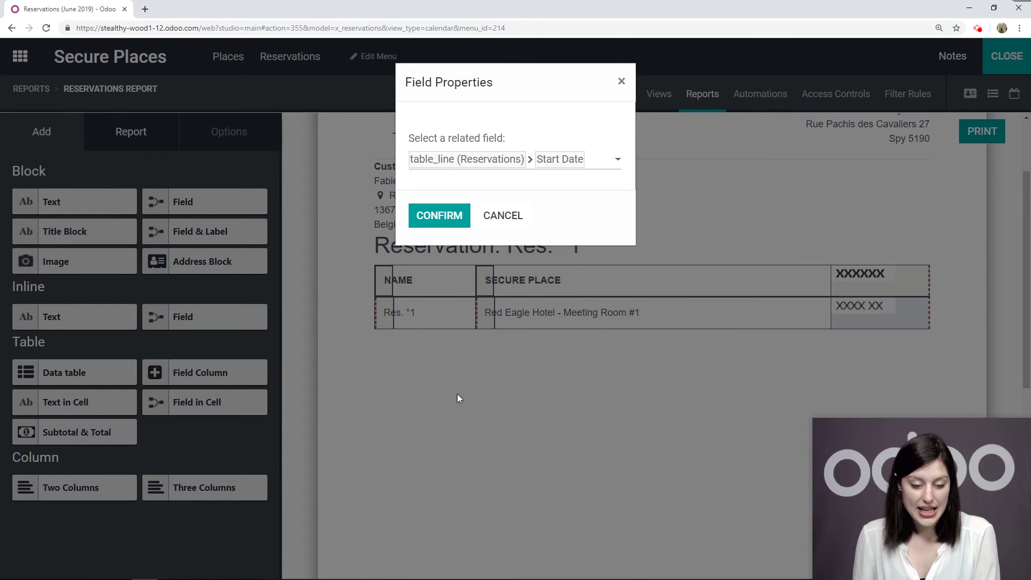
pyautogui.click(440, 216)
# Add a field column after the Start Date column, linked to table_line (Reservations) > End Date.
pyautogui.moveTo(223, 376); pyautogui.dragTo(860, 271)
pyautogui.click(498, 218)
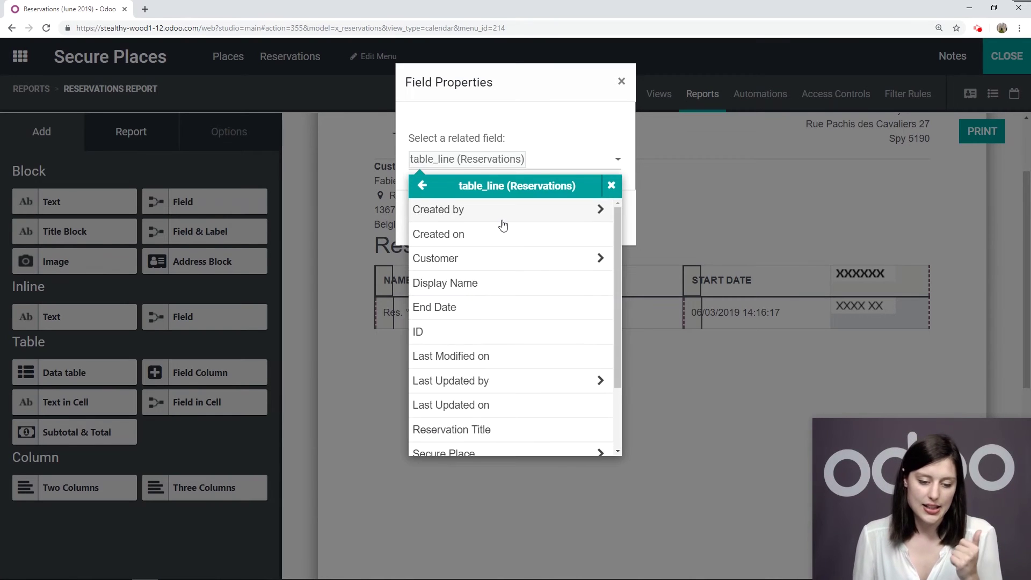
pyautogui.click(471, 305)
pyautogui.click(442, 215)
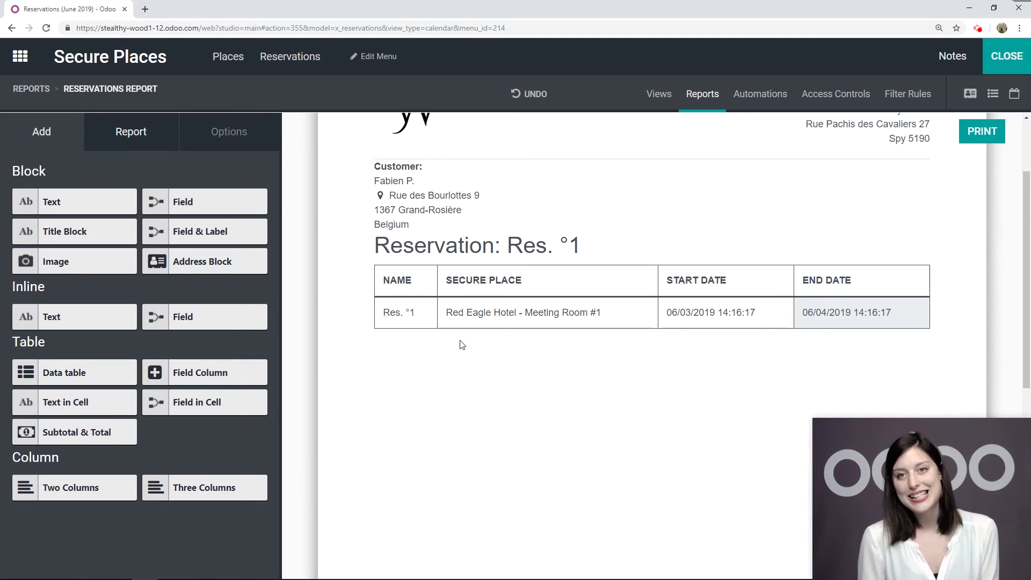
# Remove the Name column from the table by deleting its header cell and its "Res. °1" body cell from the view.
pyautogui.click(398, 281)
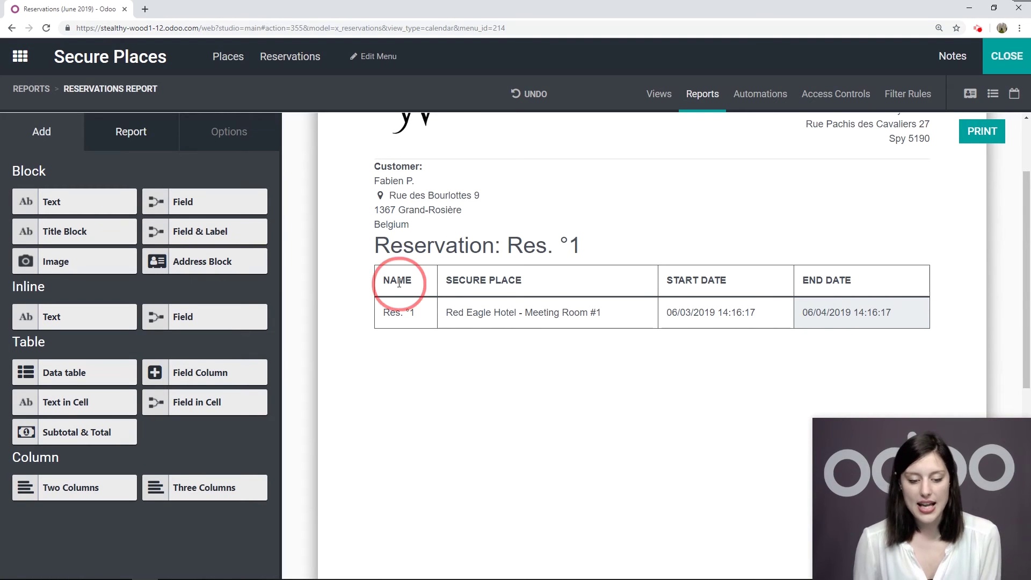
pyautogui.click(424, 288)
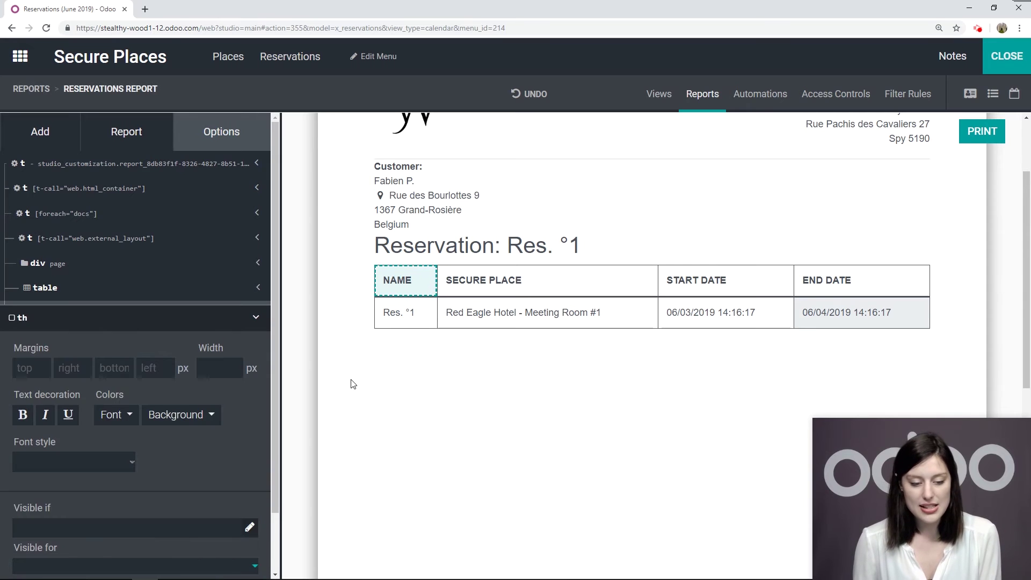
pyautogui.scroll(-2, 171, 434)
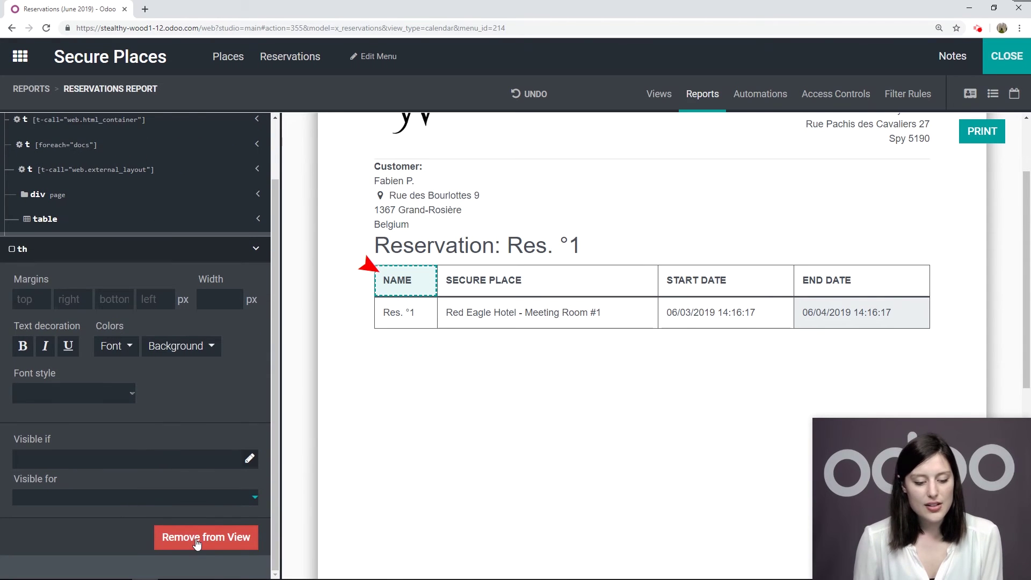
pyautogui.click(198, 543)
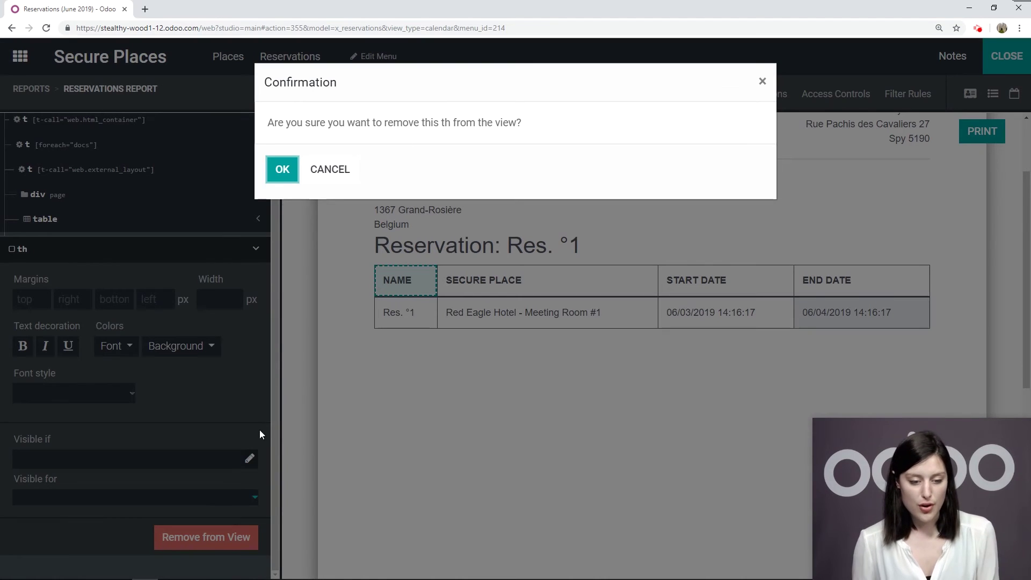
pyautogui.click(281, 171)
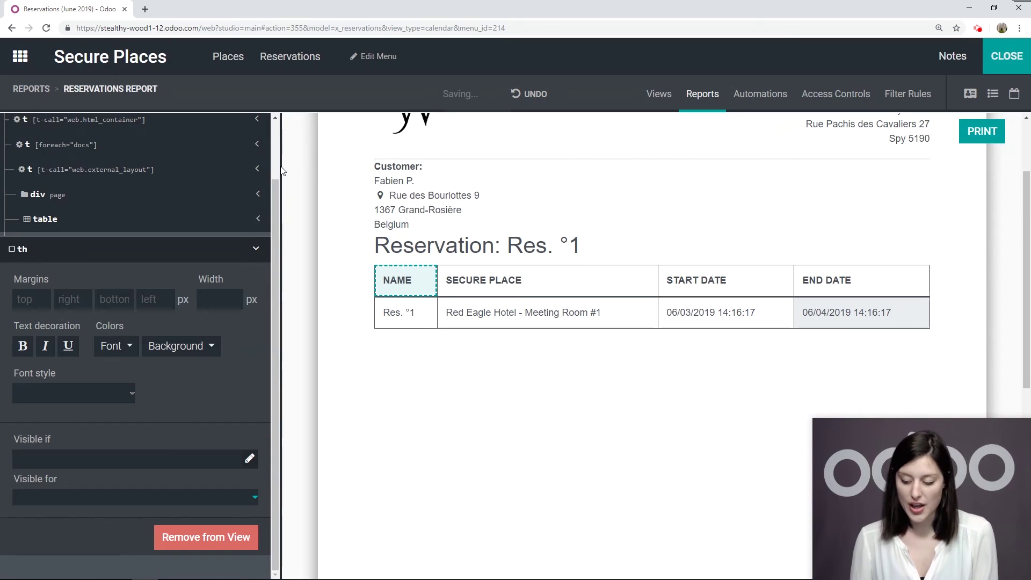
pyautogui.click(420, 316)
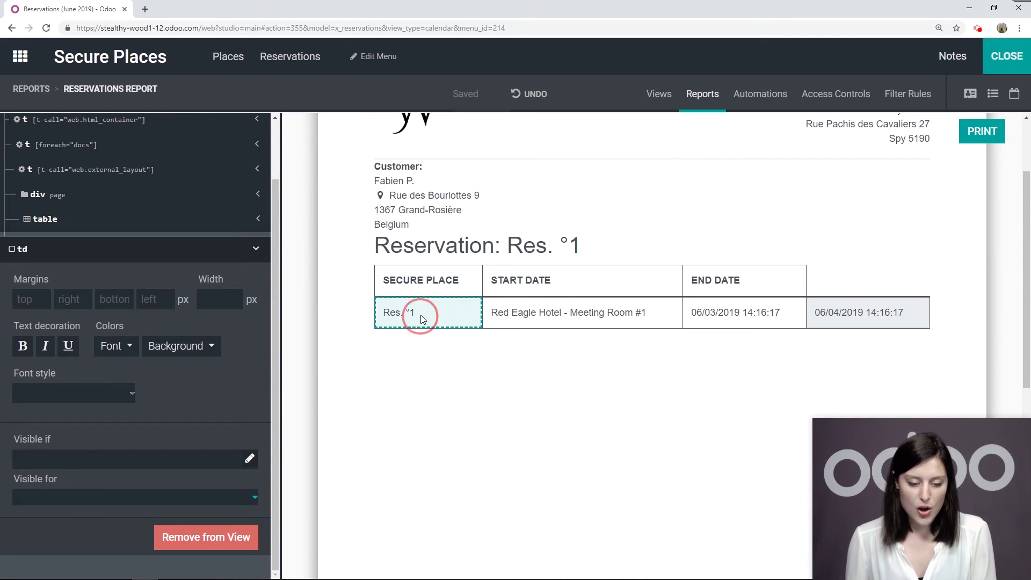
pyautogui.click(224, 538)
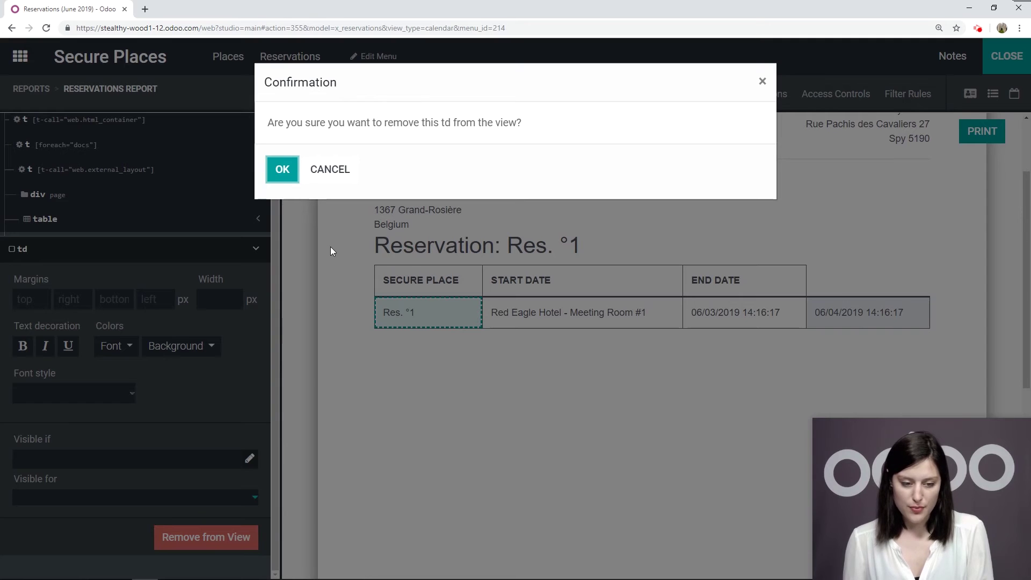
pyautogui.click(282, 171)
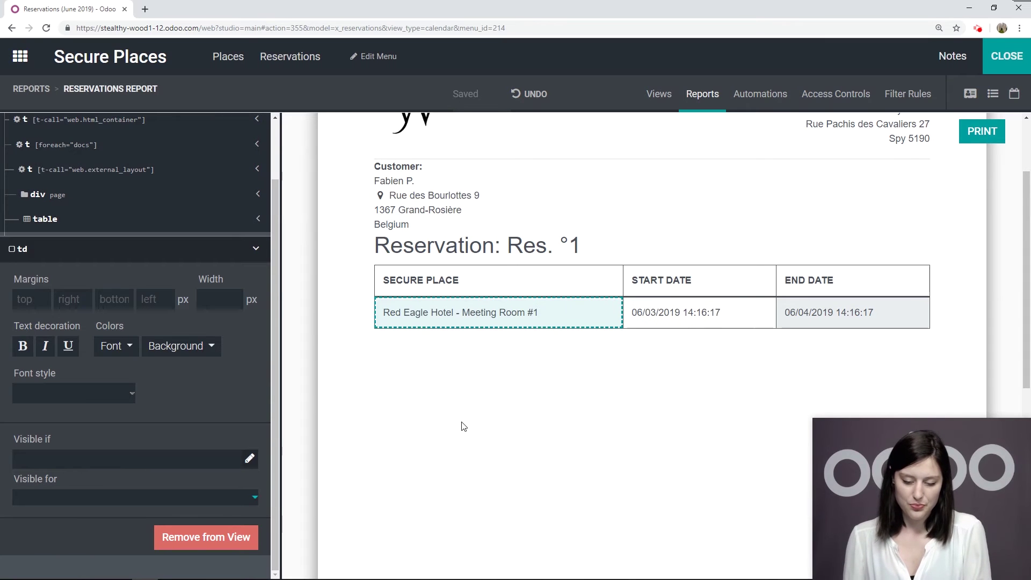
# Add a text block beneath the reservations data table.
pyautogui.click(414, 395)
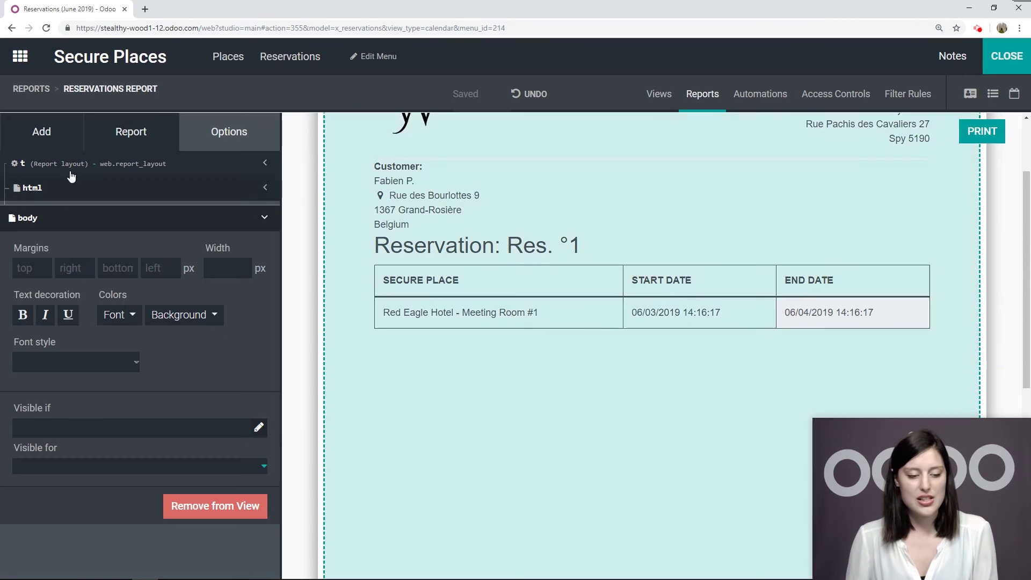
pyautogui.click(40, 131)
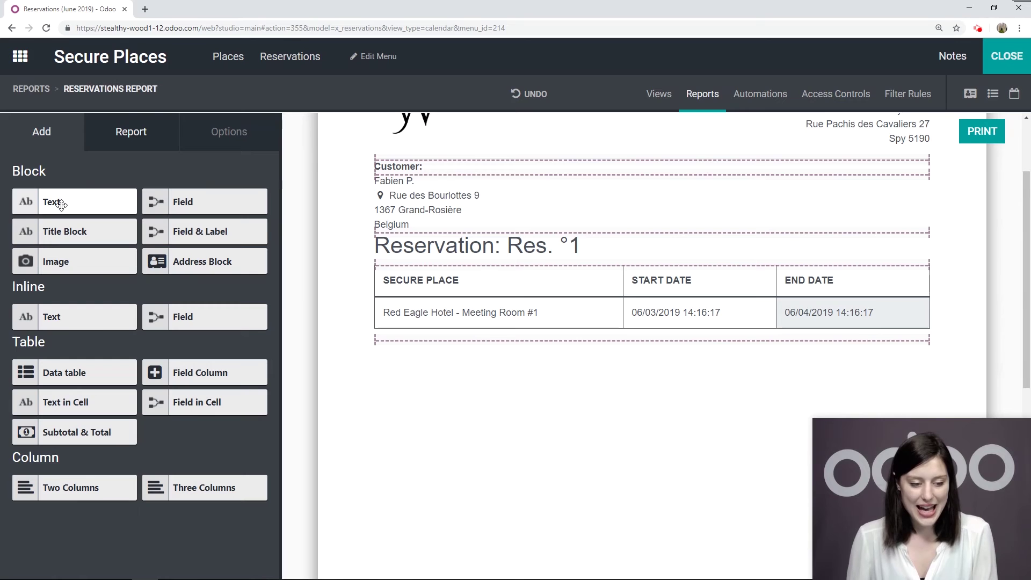
pyautogui.moveTo(60, 205); pyautogui.dragTo(456, 373)
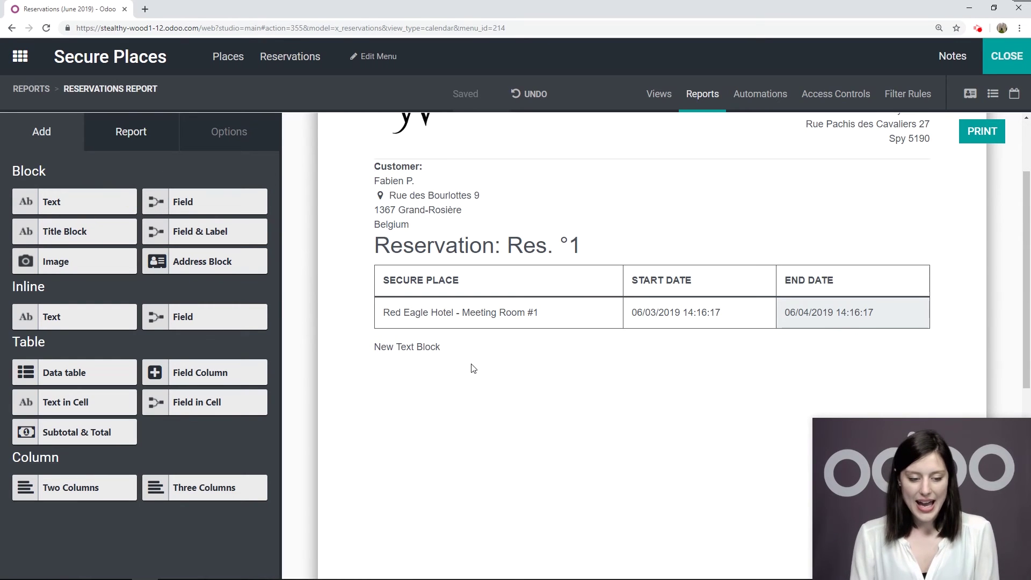
# Change the new text block's text to "Things to Prepare:" and make it bold.
pyautogui.click(439, 350)
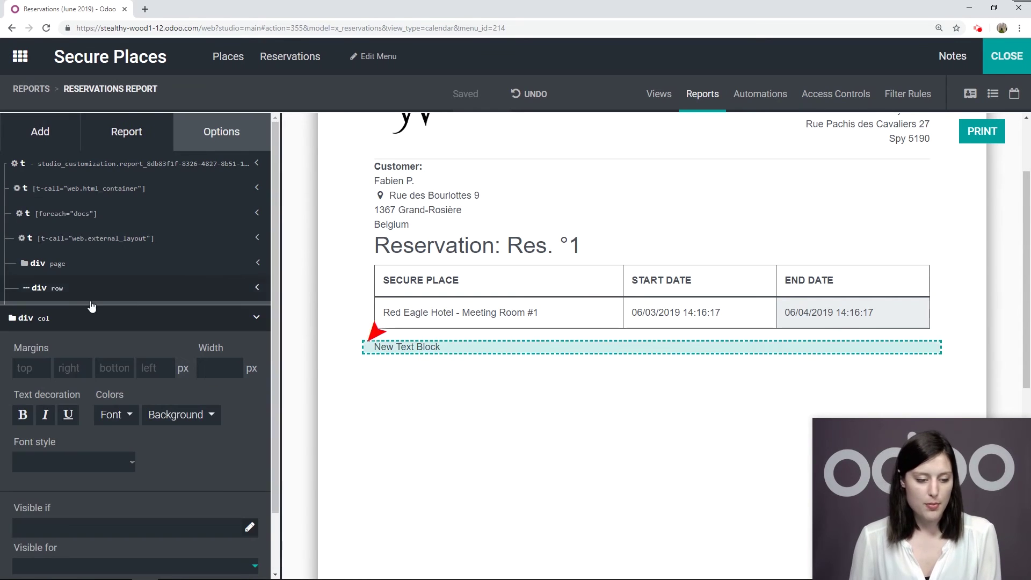
pyautogui.click(394, 349)
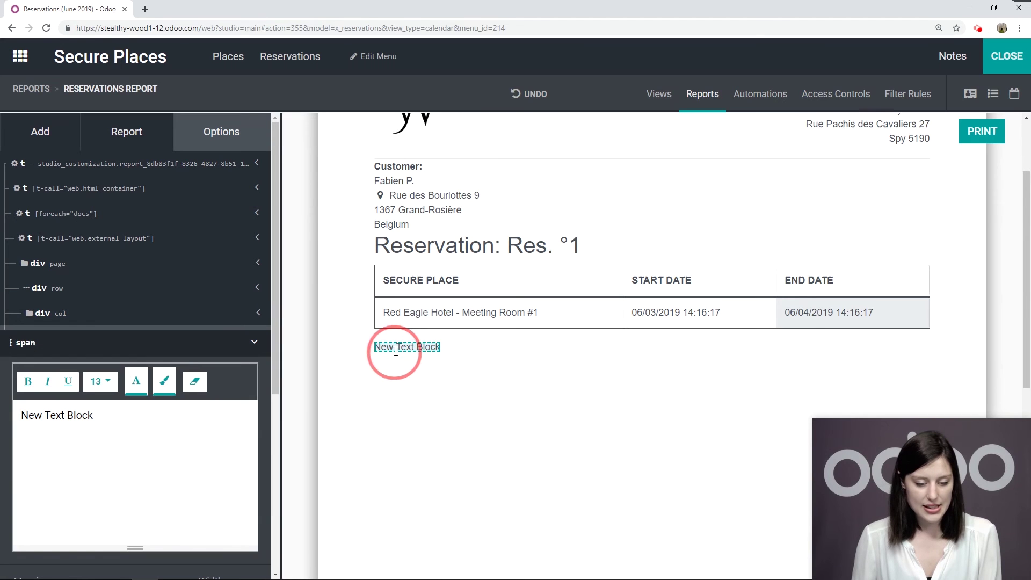
pyautogui.moveTo(128, 417); pyautogui.dragTo(2, 418)
pyautogui.write('Thing')
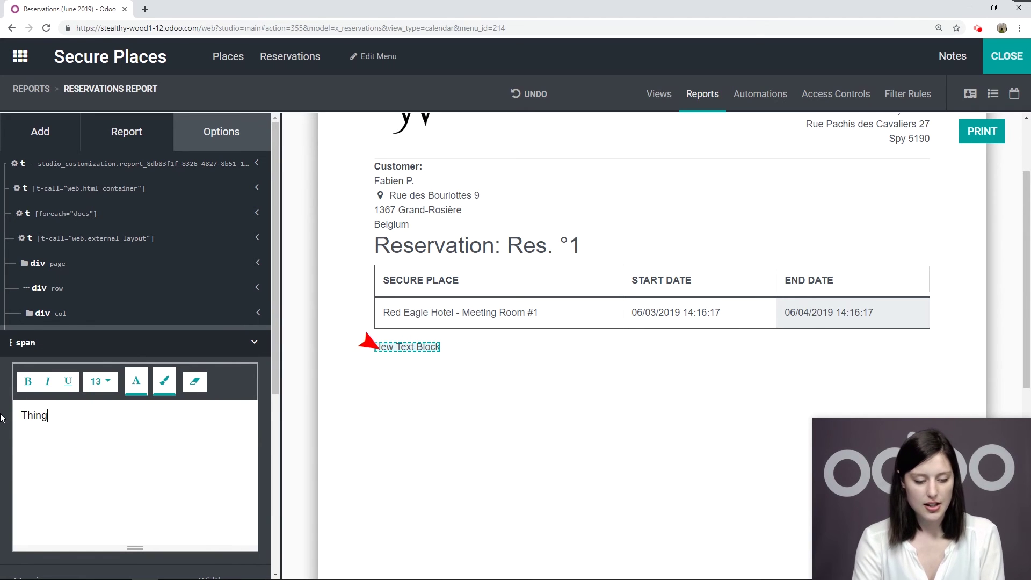
pyautogui.write('s to Prepar')
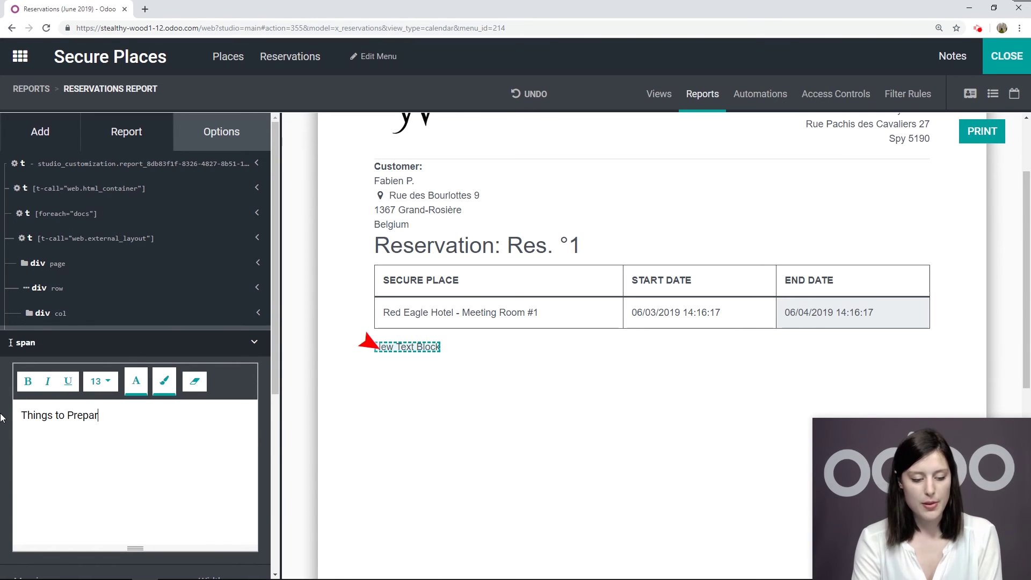
pyautogui.write('e:')
pyautogui.moveTo(150, 416); pyautogui.dragTo(19, 416)
pyautogui.click(28, 381)
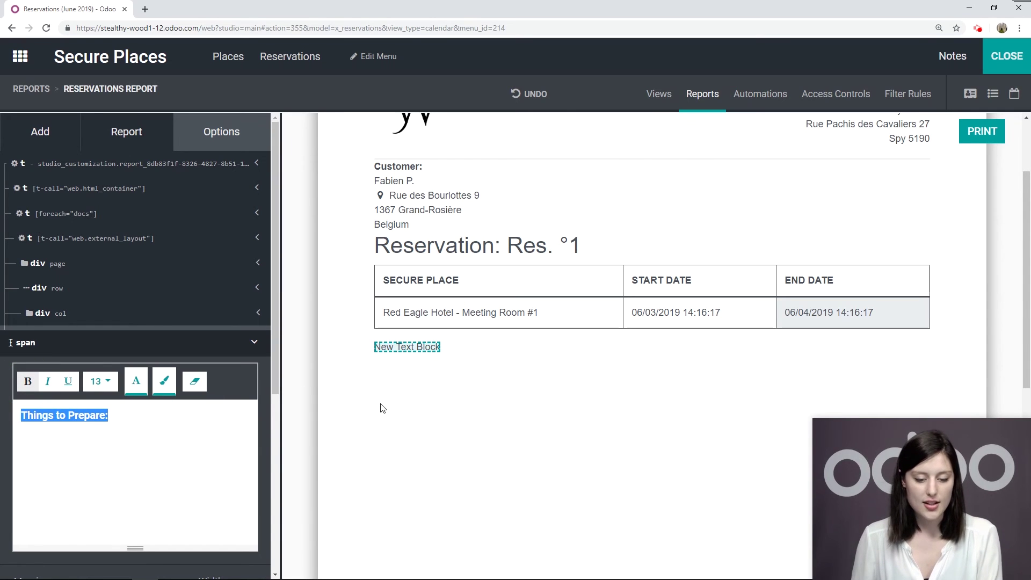
pyautogui.click(477, 359)
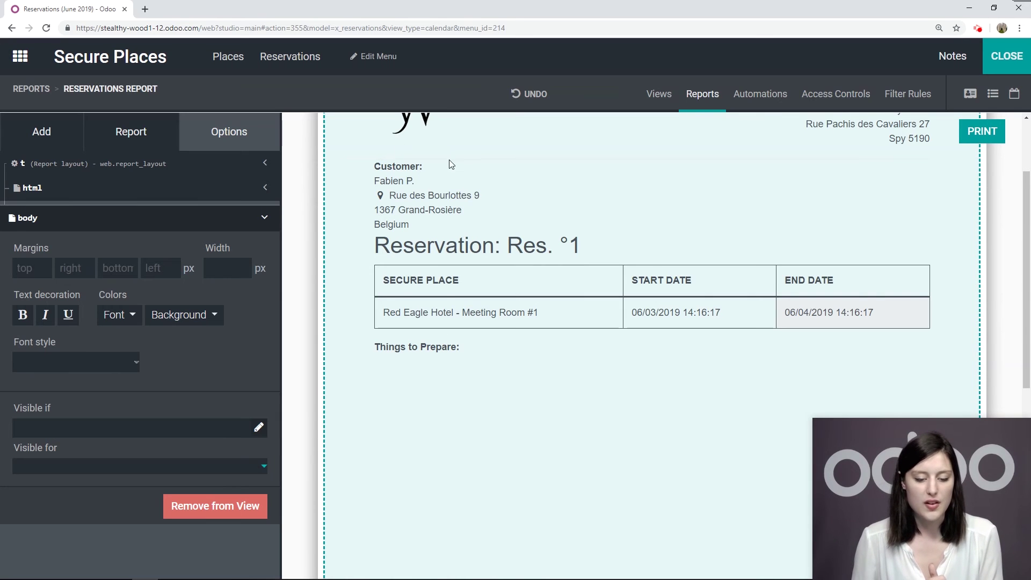
# Add a field block beneath the "Things to Prepare:" text, linked to doc (Reservations) > Things to Prepare.
pyautogui.click(491, 364)
pyautogui.click(440, 349)
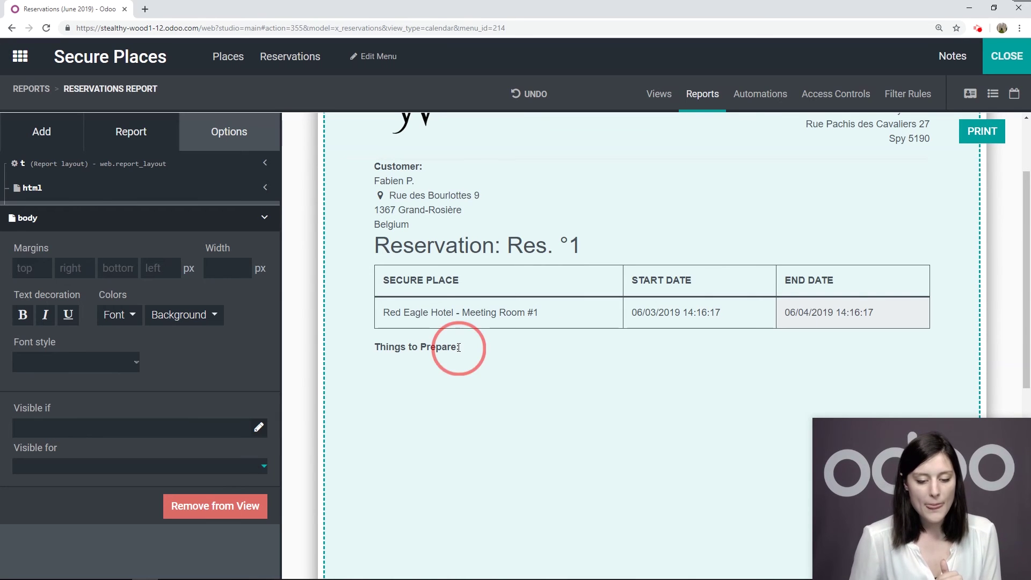
pyautogui.click(33, 127)
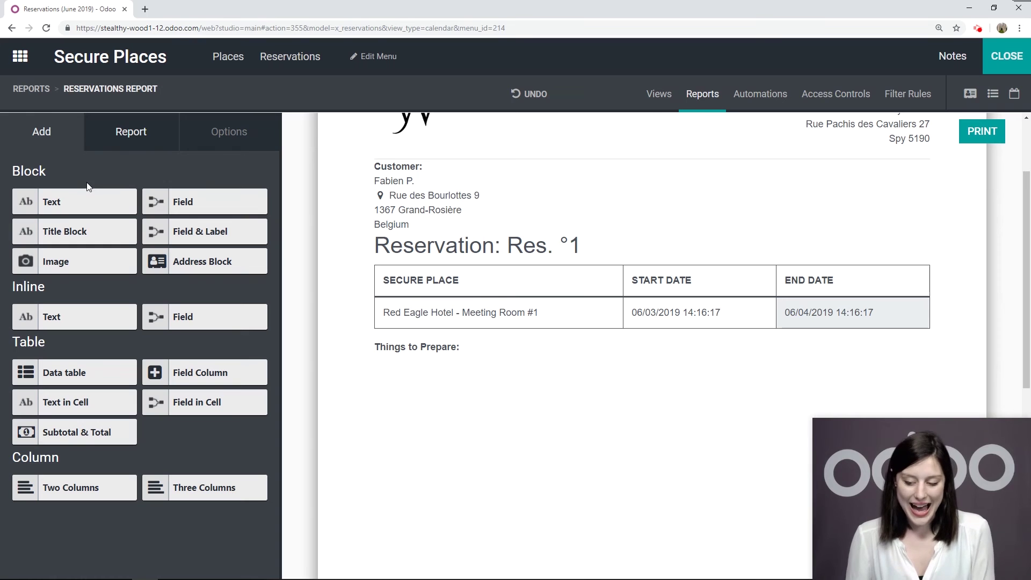
pyautogui.moveTo(178, 201); pyautogui.dragTo(424, 364)
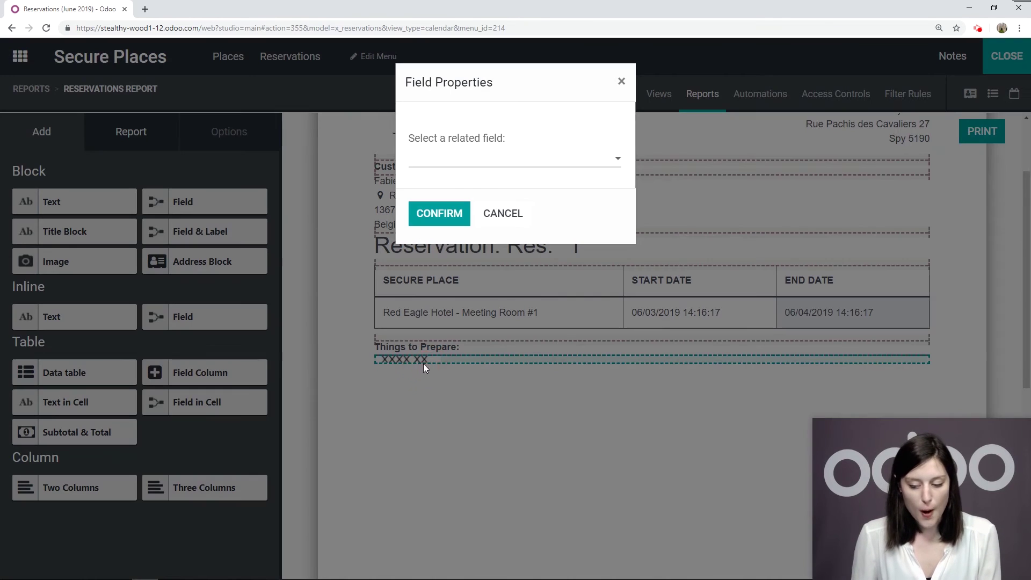
pyautogui.click(484, 161)
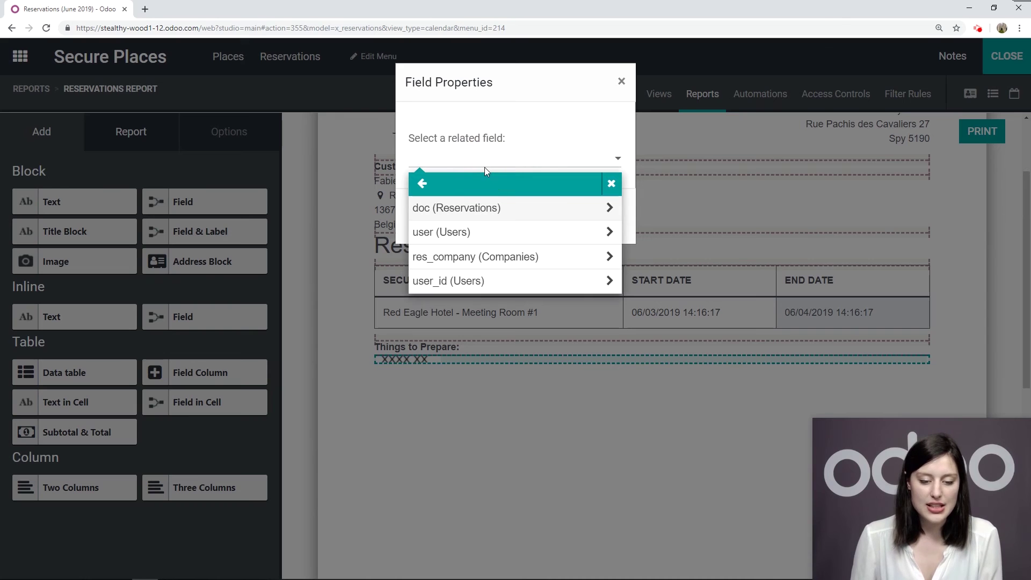
pyautogui.click(469, 215)
pyautogui.scroll(-3, 513, 339)
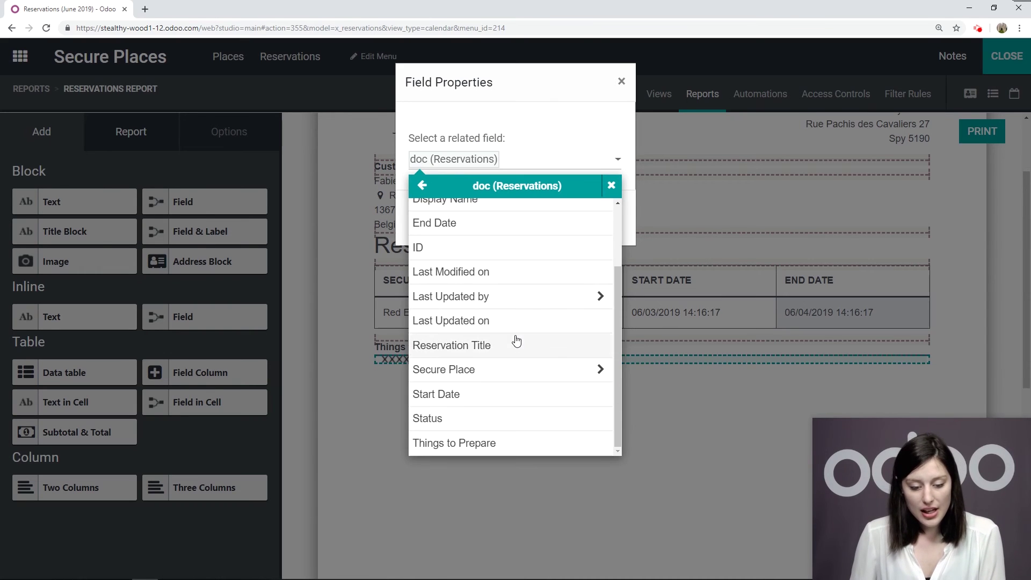
pyautogui.click(522, 449)
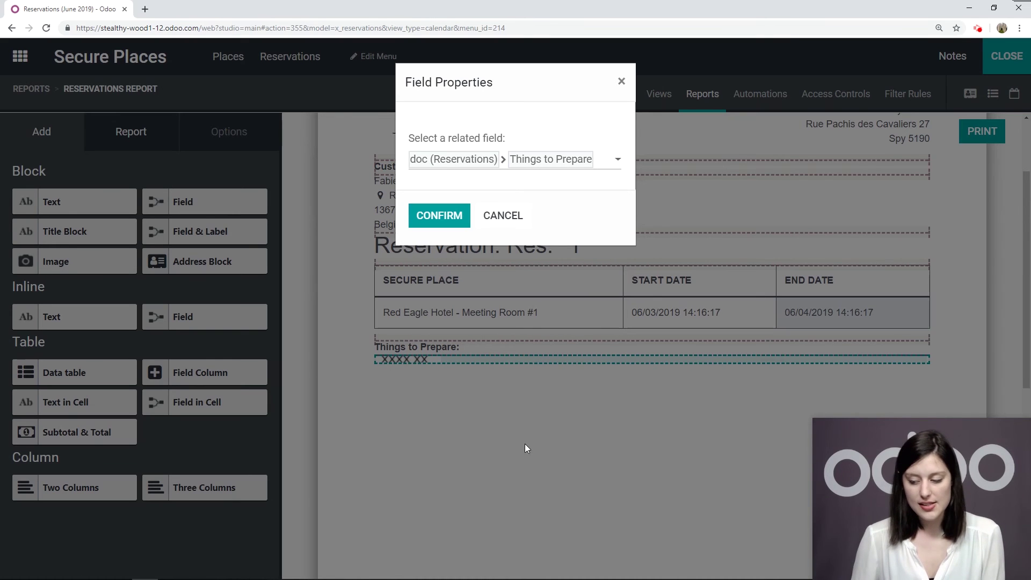
pyautogui.click(439, 215)
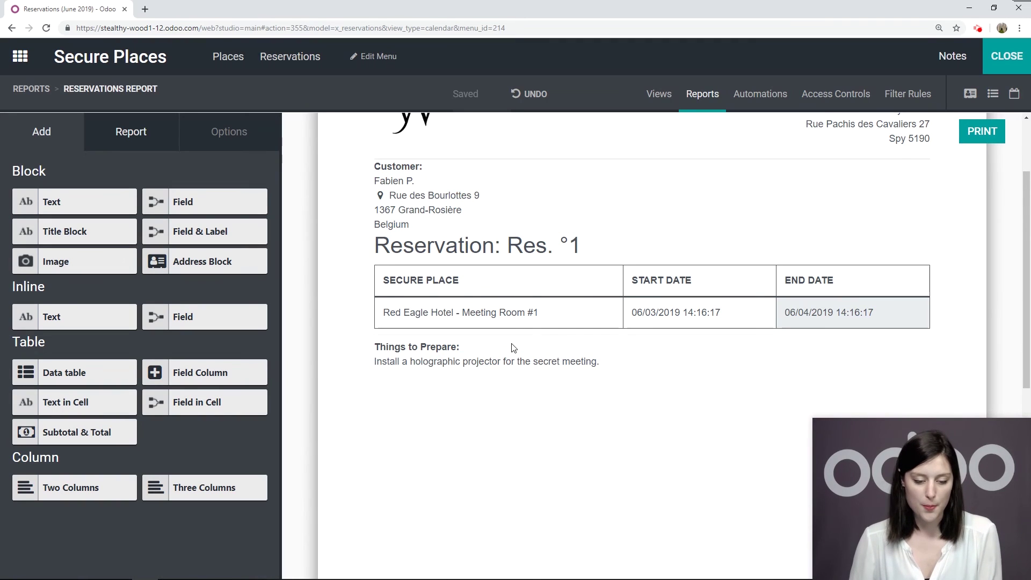
pyautogui.scroll(-1, 529, 374)
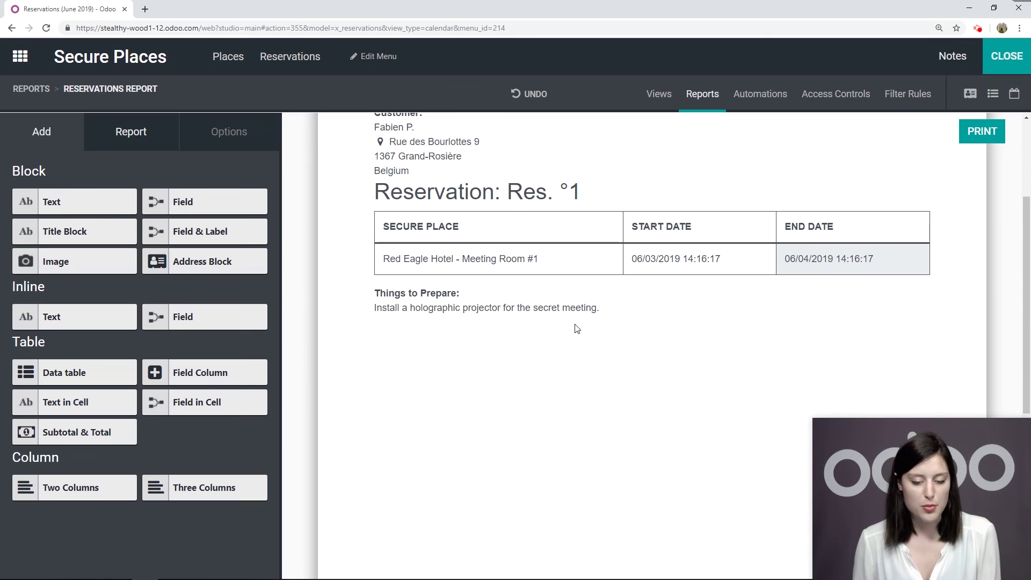
# Rename the report as "Reservation Summary".
pyautogui.scroll(3, 493, 403)
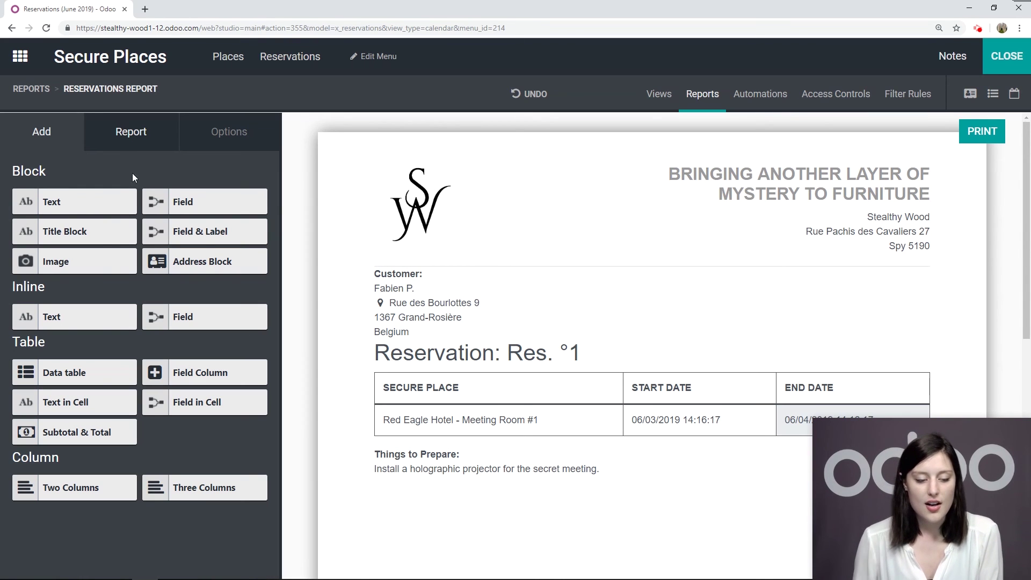
pyautogui.click(147, 136)
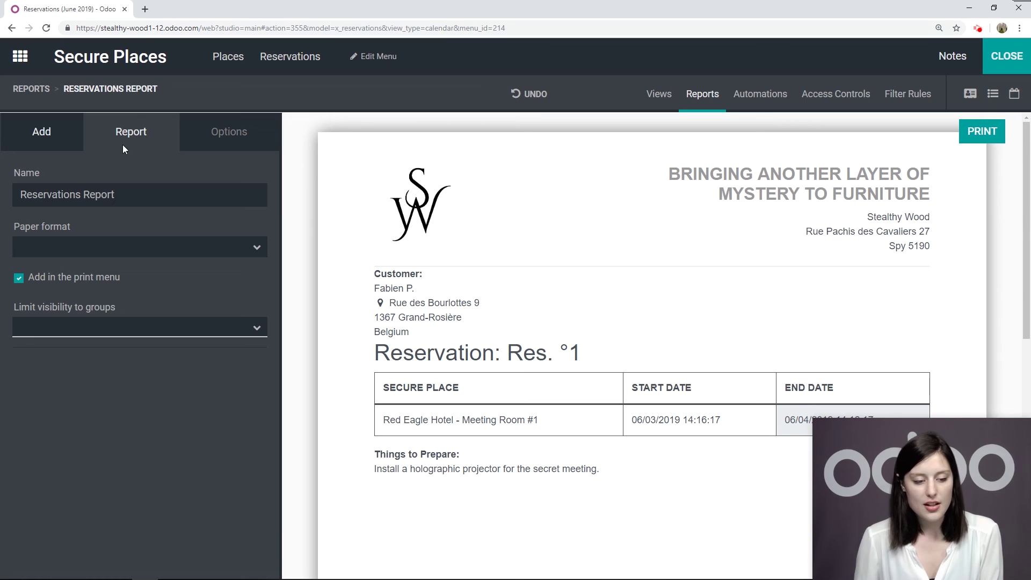
pyautogui.click(128, 196)
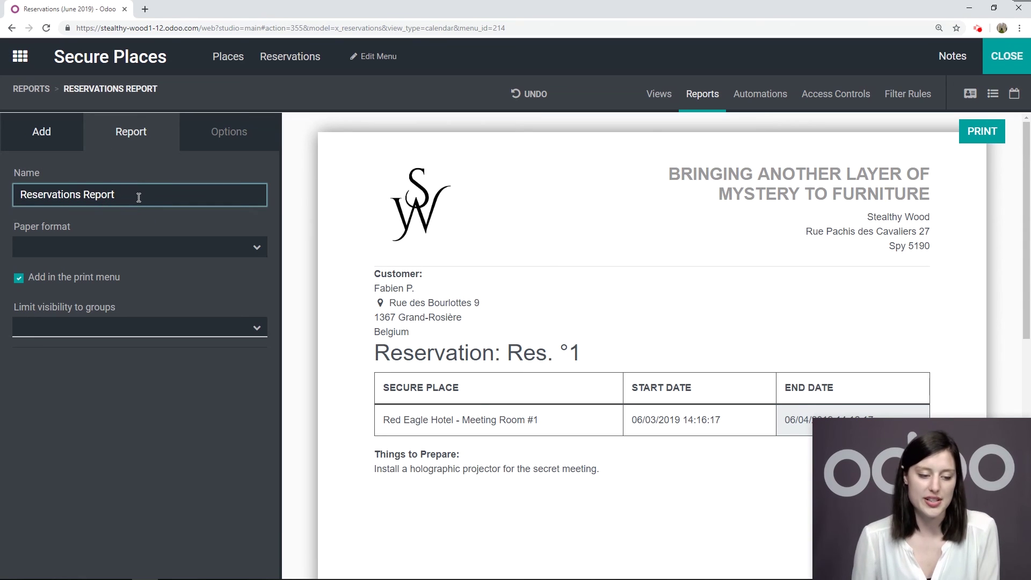
pyautogui.moveTo(133, 196); pyautogui.dragTo(83, 199)
pyautogui.press('BackSpace')
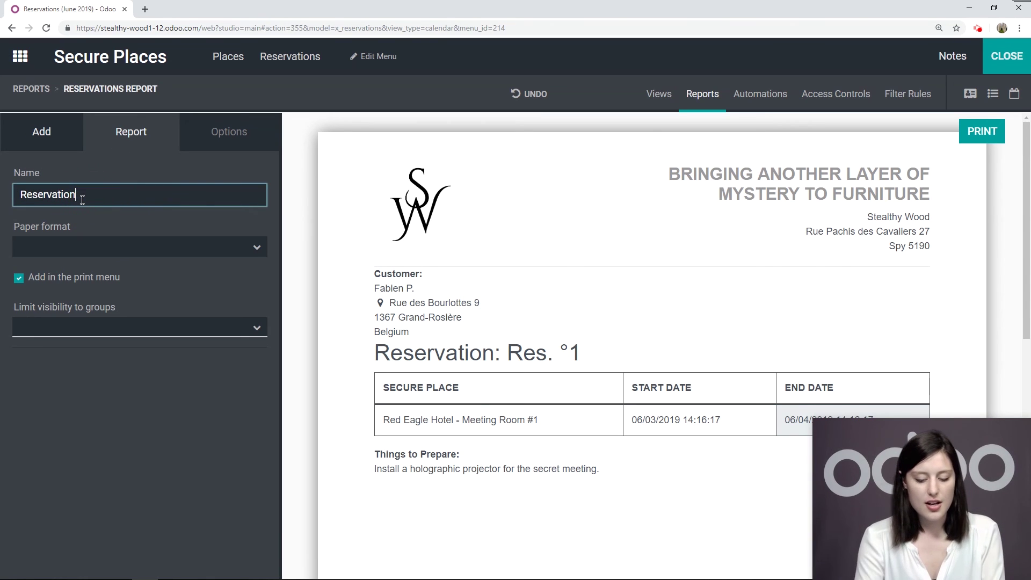
pyautogui.write('Summary')
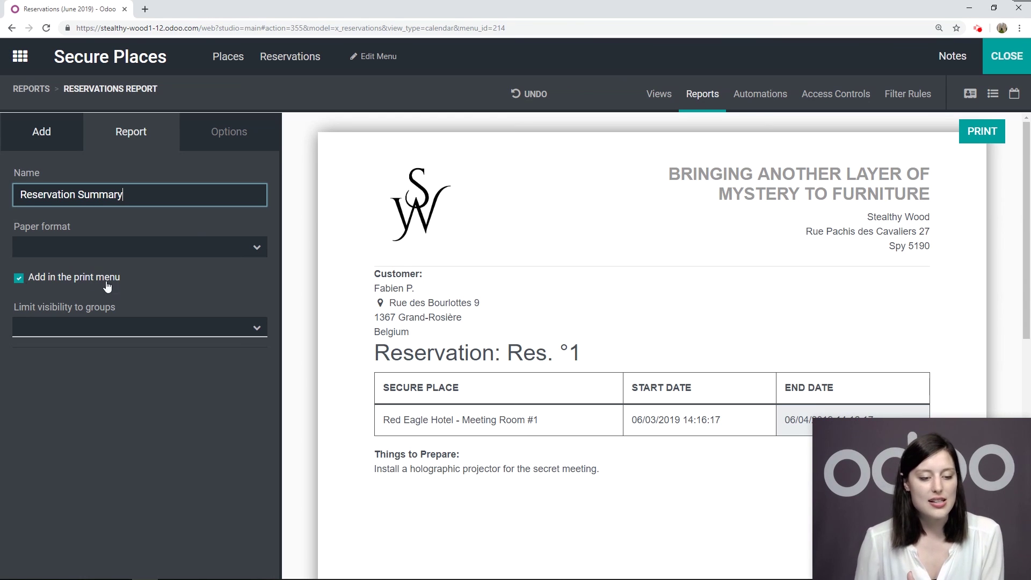
pyautogui.click(194, 224)
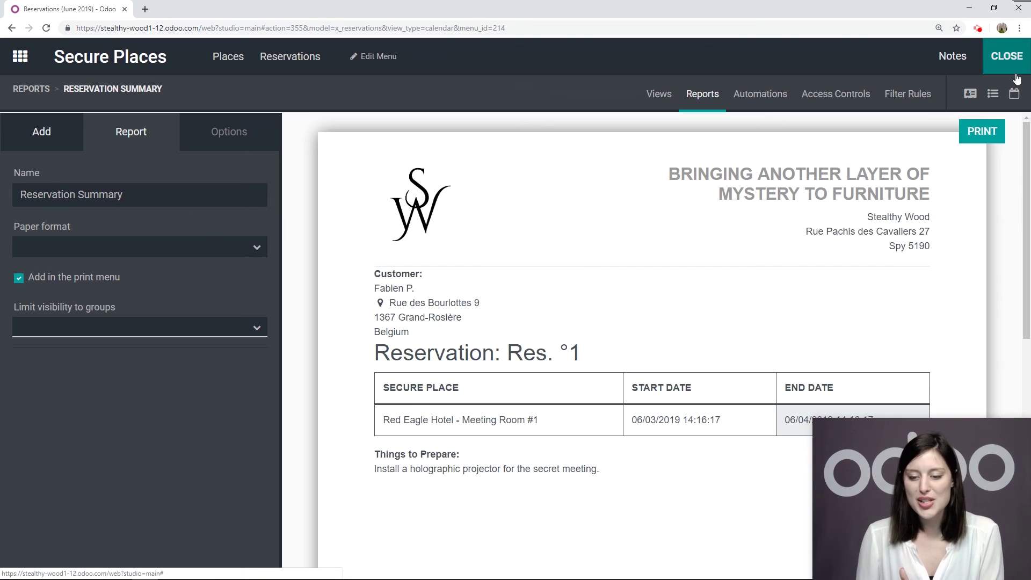
# Exit Studio and open the "Res. °1" reservation record from the list view.
pyautogui.click(1013, 58)
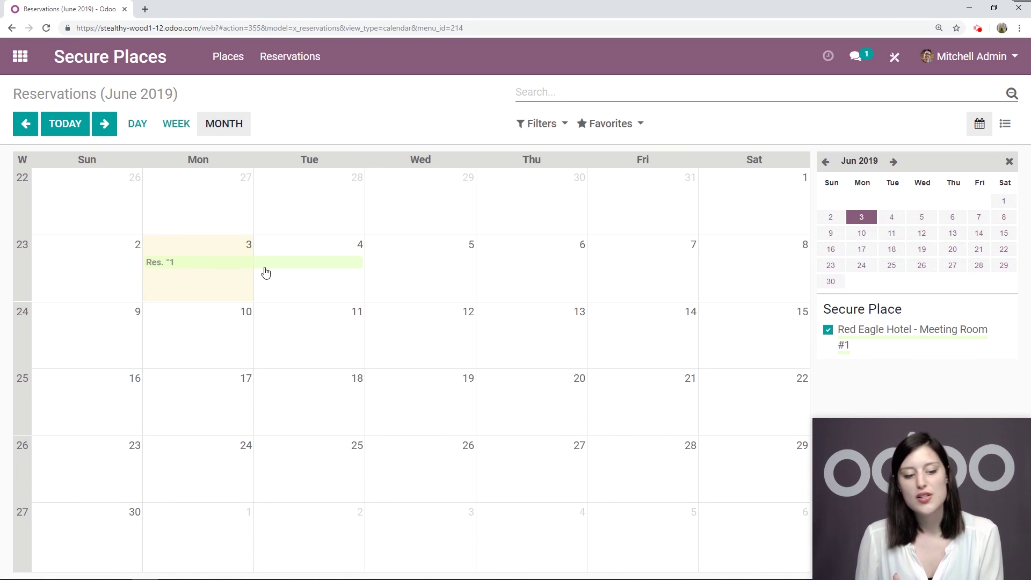
pyautogui.click(1005, 124)
pyautogui.click(170, 205)
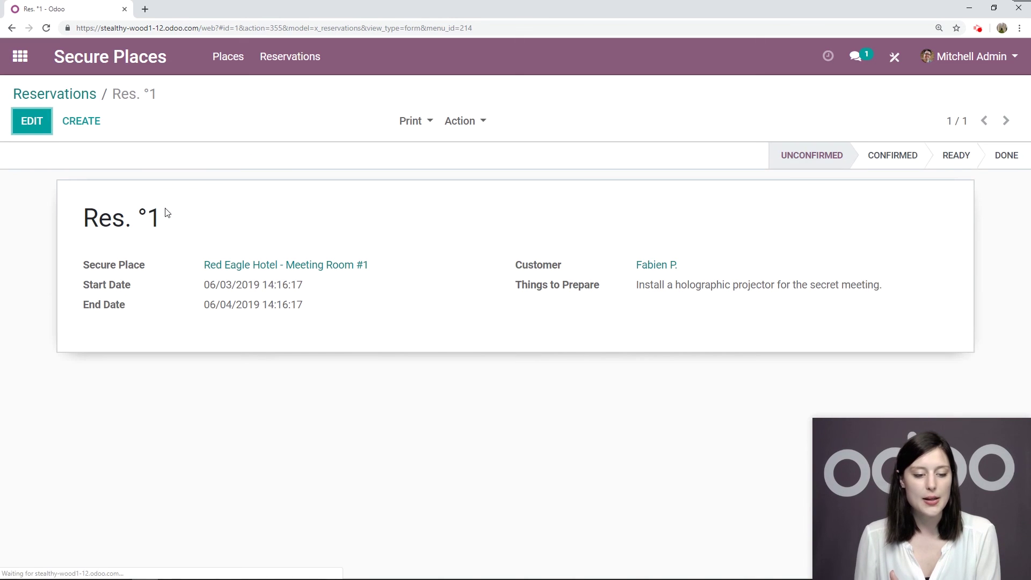
# Print the Reservation Summary report for this reservation and open the downloaded PDF.
pyautogui.click(417, 128)
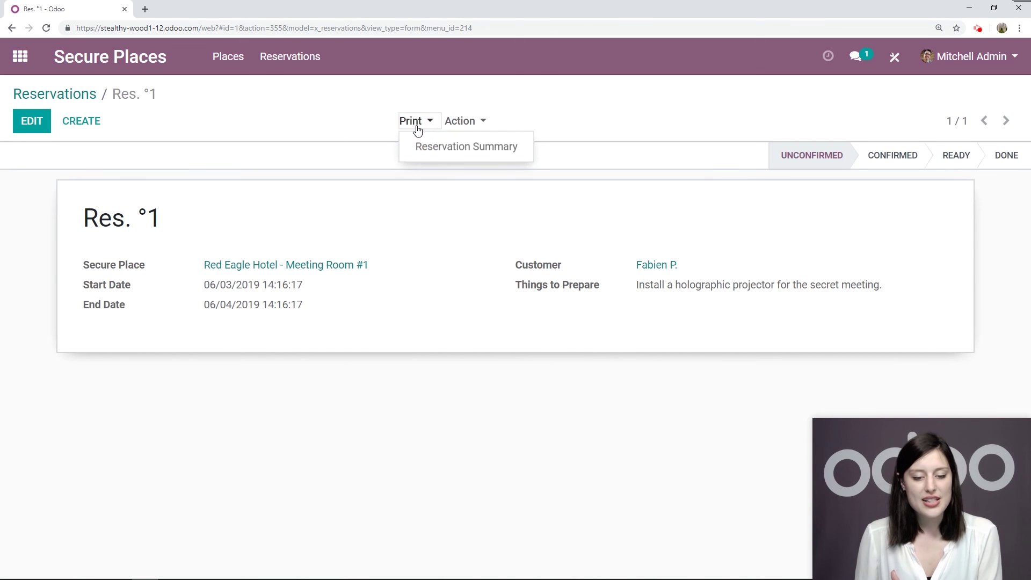
pyautogui.click(466, 147)
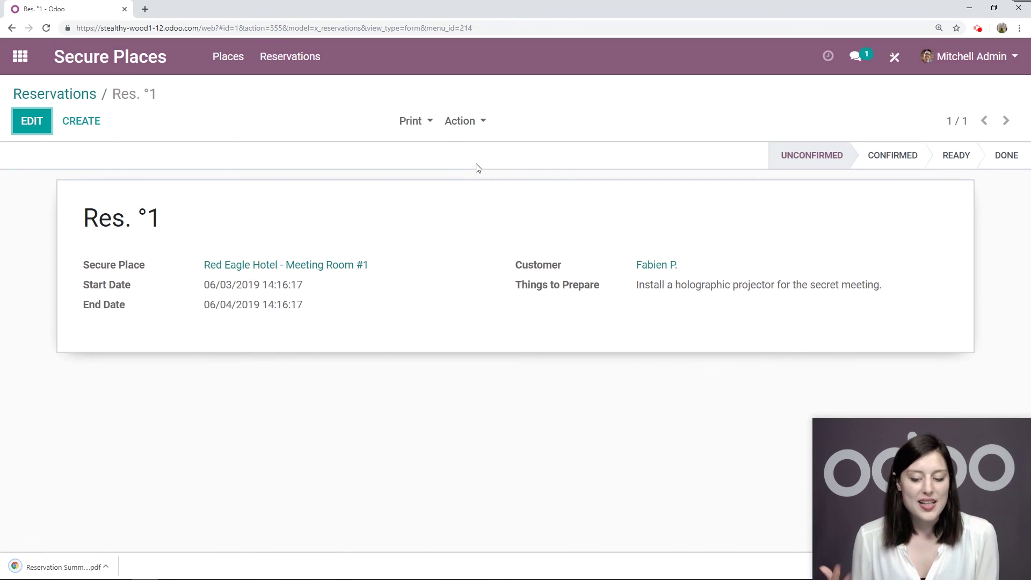
pyautogui.click(58, 568)
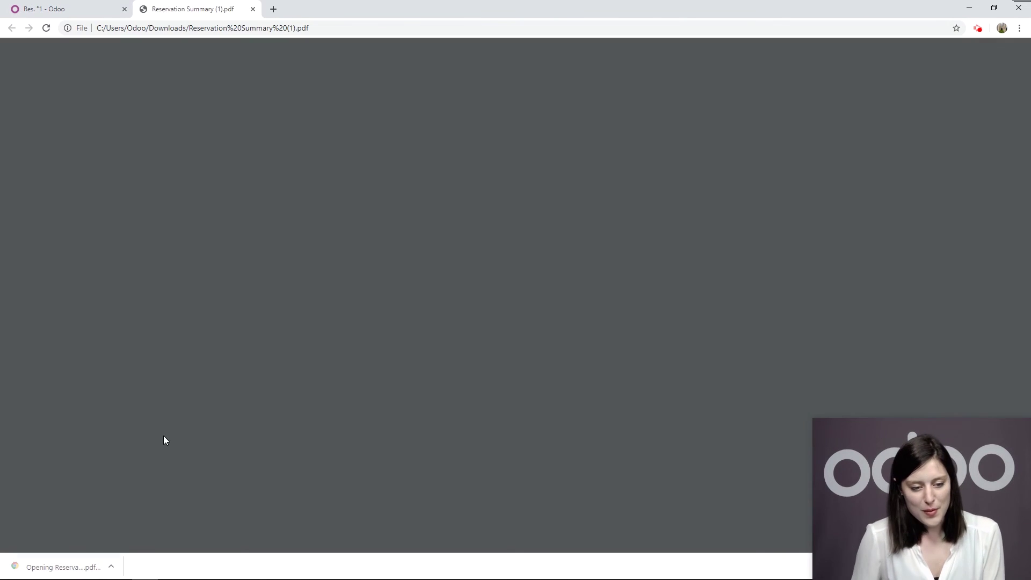